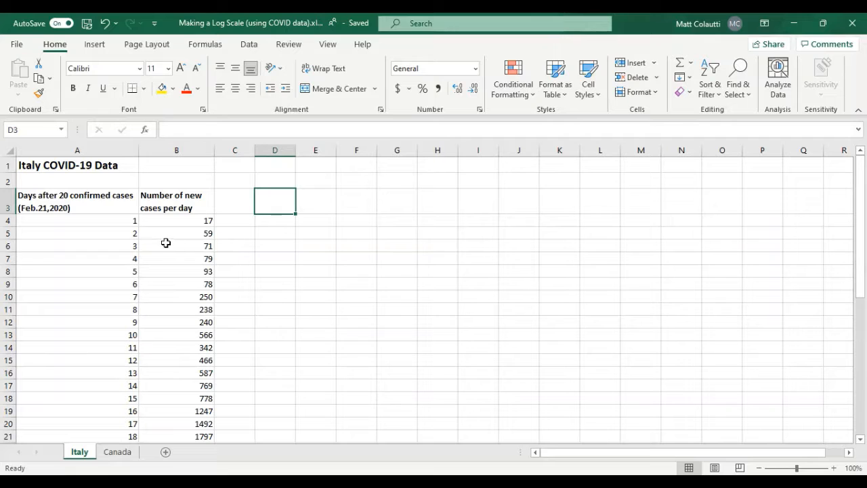
Switch to the browser and examine the daily new confirmed cases in Wikipedia's Italy COVID-19 medical cases table.
{"action": "left_click", "coordinate": [63, 167]}
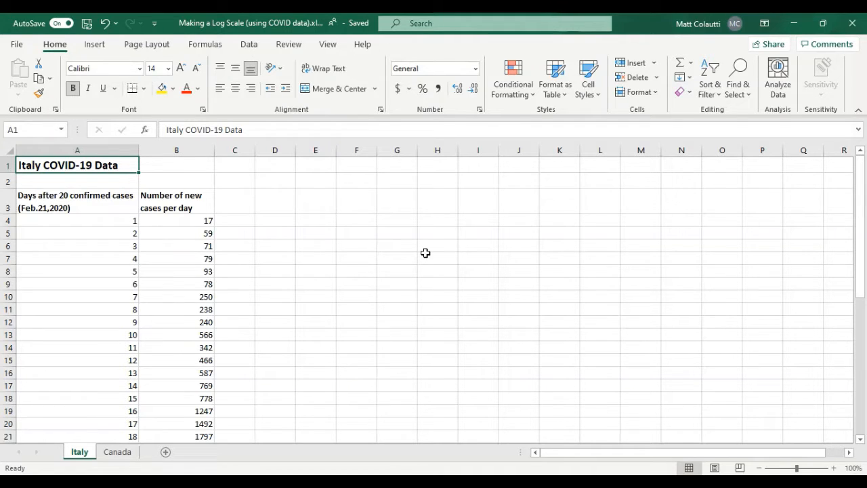
{"action": "mouse_move", "coordinate": [357, 482]}
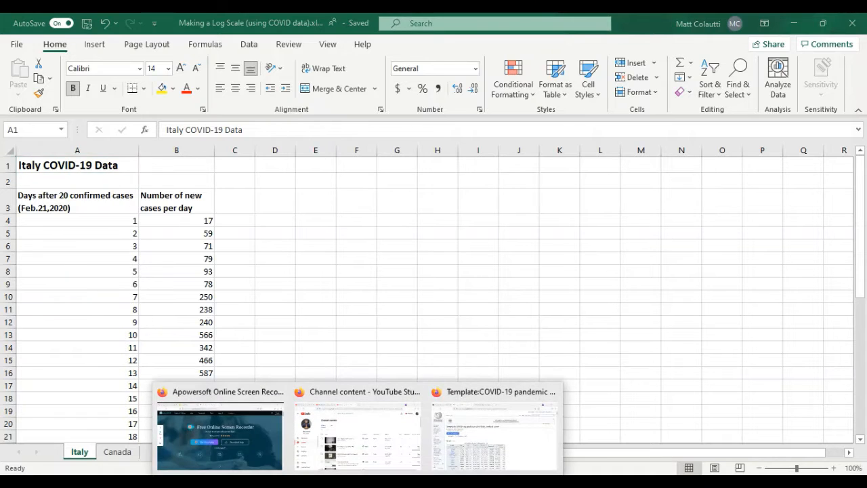
{"action": "left_click", "coordinate": [531, 452]}
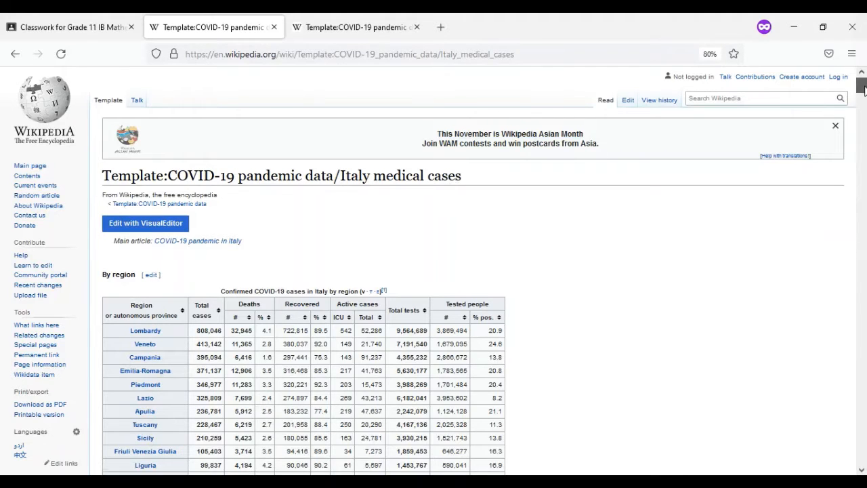
{"action": "left_click_drag", "start_coordinate": [862, 87], "coordinate": [863, 110]}
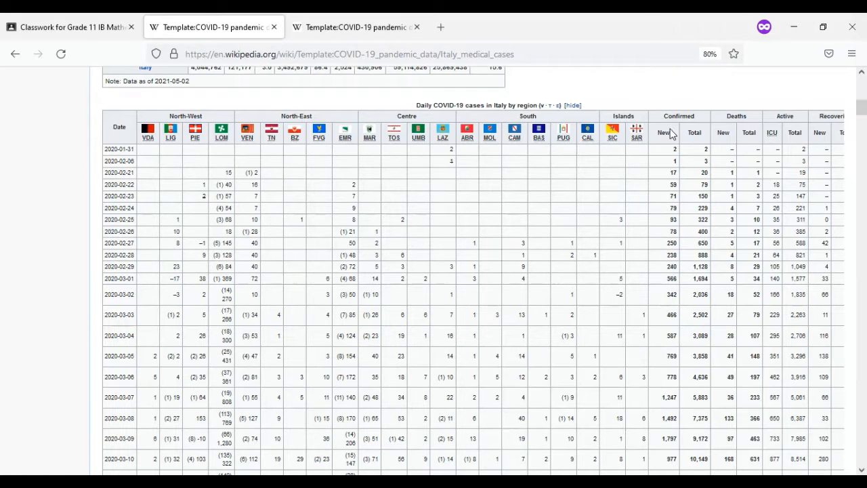
{"action": "left_click_drag", "start_coordinate": [670, 137], "coordinate": [672, 208]}
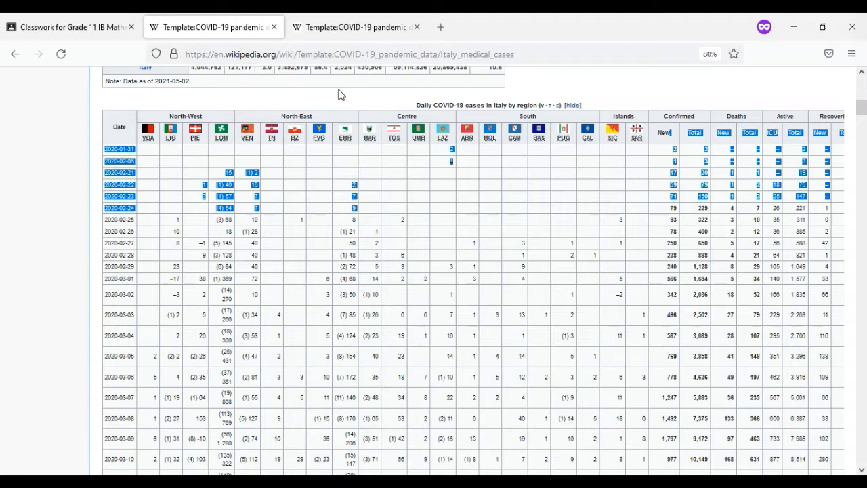
Examine the daily new cases by date on the Wikipedia page of Canada's COVID-19 medical cases.
{"action": "left_click", "coordinate": [352, 21]}
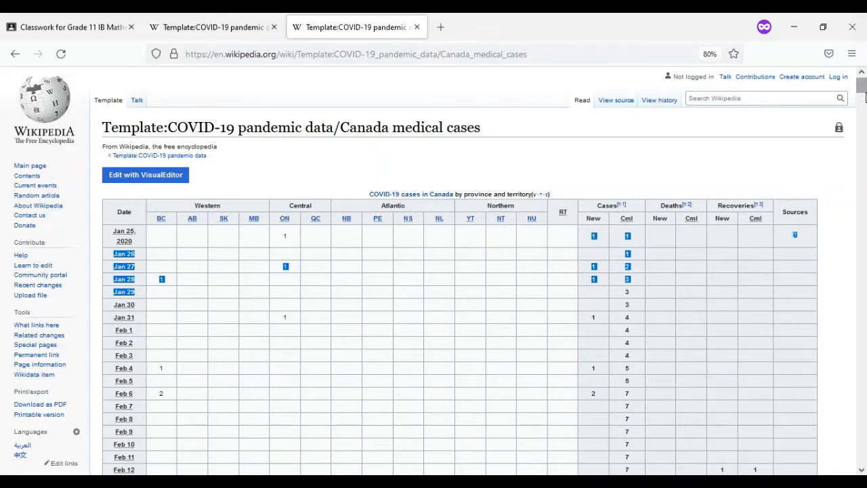
{"action": "scroll", "coordinate": [863, 110], "scroll_direction": "down", "scroll_amount": 1}
{"action": "mouse_move", "coordinate": [862, 109]}
{"action": "left_mouse_down"}
{"action": "mouse_move", "coordinate": [861, 136]}
{"action": "mouse_move", "coordinate": [860, 123]}
{"action": "left_mouse_up"}
{"action": "left_click_drag", "start_coordinate": [594, 168], "coordinate": [592, 296]}
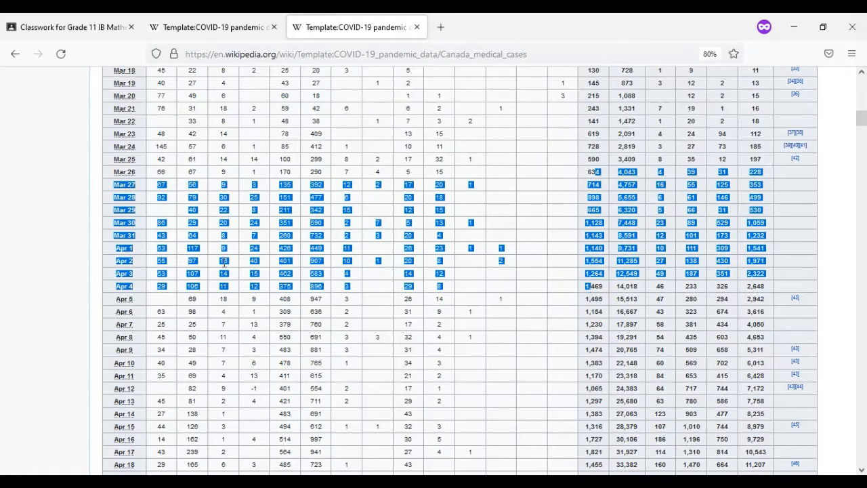
{"action": "mouse_move", "coordinate": [859, 123]}
{"action": "left_mouse_down"}
{"action": "mouse_move", "coordinate": [861, 157]}
{"action": "mouse_move", "coordinate": [863, 113]}
{"action": "left_mouse_up"}
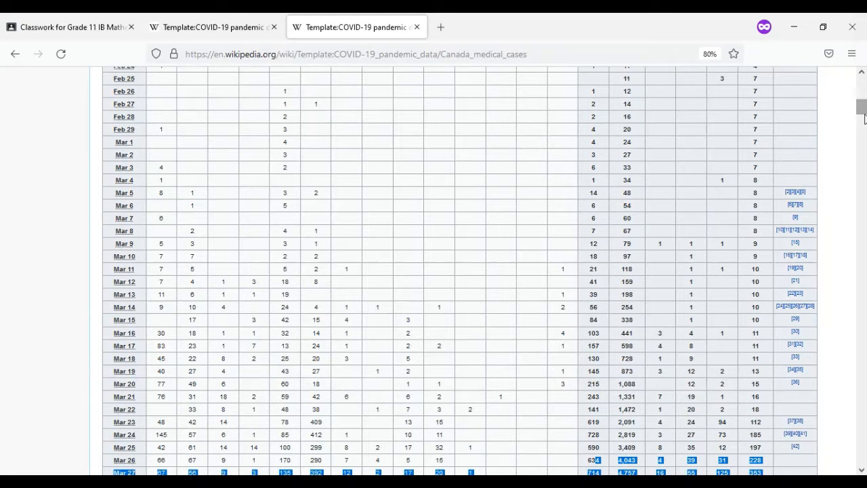
{"action": "left_click_drag", "start_coordinate": [861, 113], "coordinate": [865, 97]}
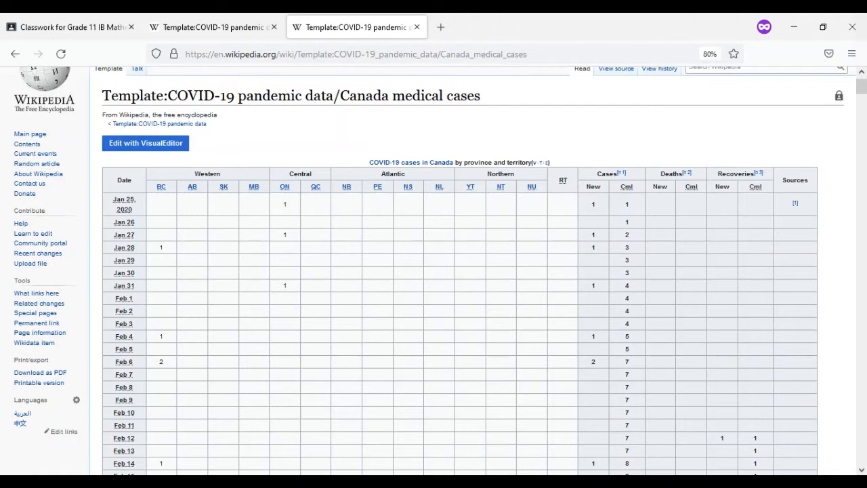
Return to the Excel workbook and review the day numbers and new cases on the Italy and Canada sheets.
{"action": "key", "text": "alt+Tab"}
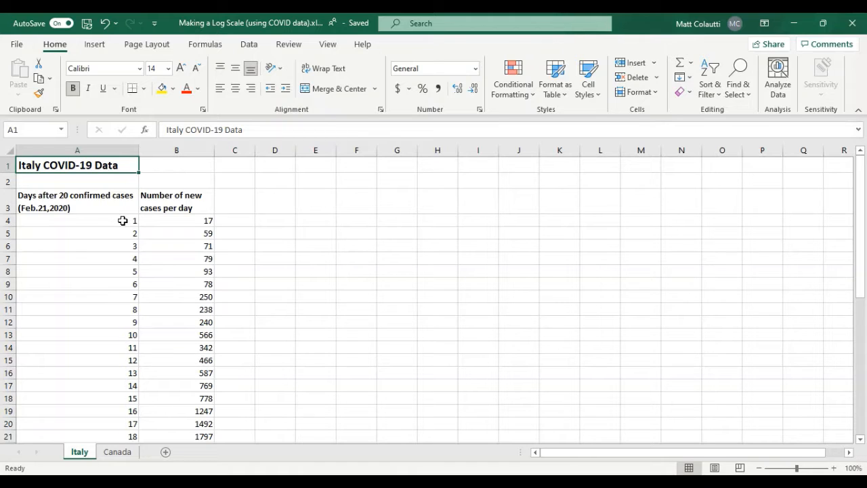
{"action": "left_click", "coordinate": [213, 220]}
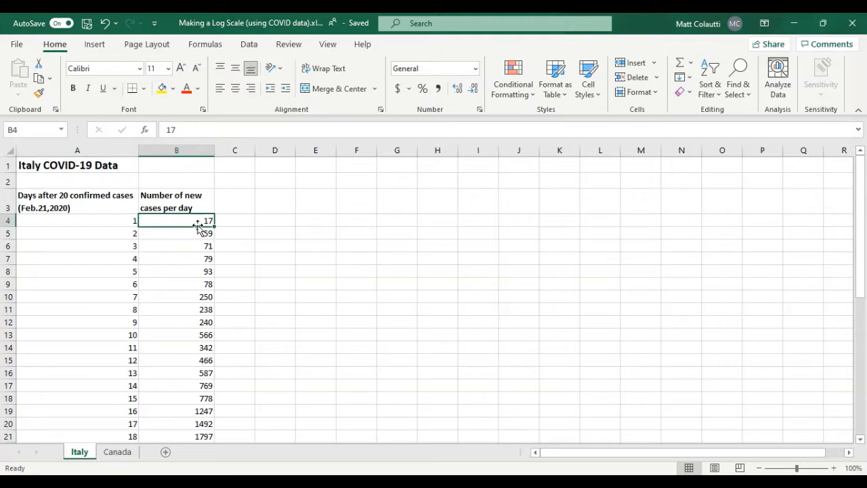
{"action": "left_click", "coordinate": [124, 233]}
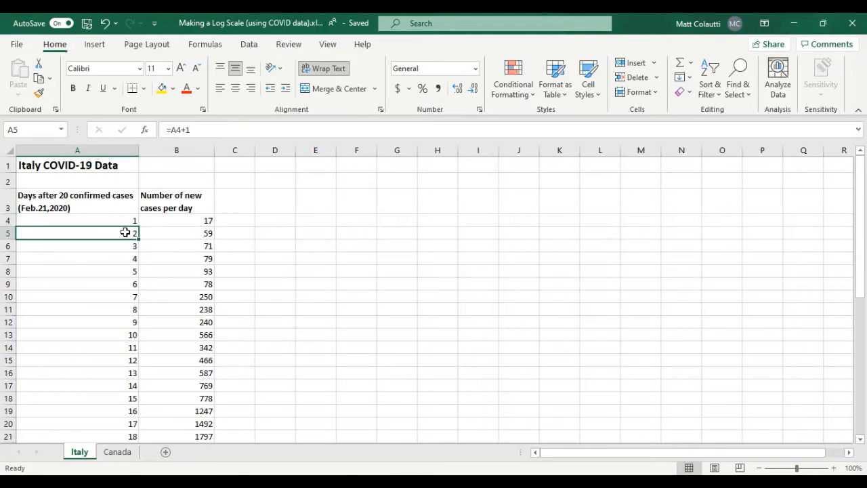
{"action": "left_click", "coordinate": [182, 234]}
{"action": "left_click", "coordinate": [131, 249]}
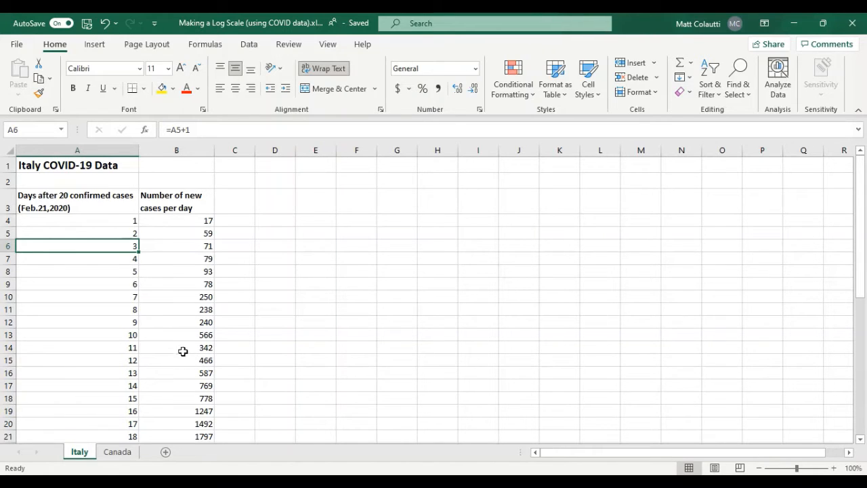
{"action": "left_click", "coordinate": [115, 452]}
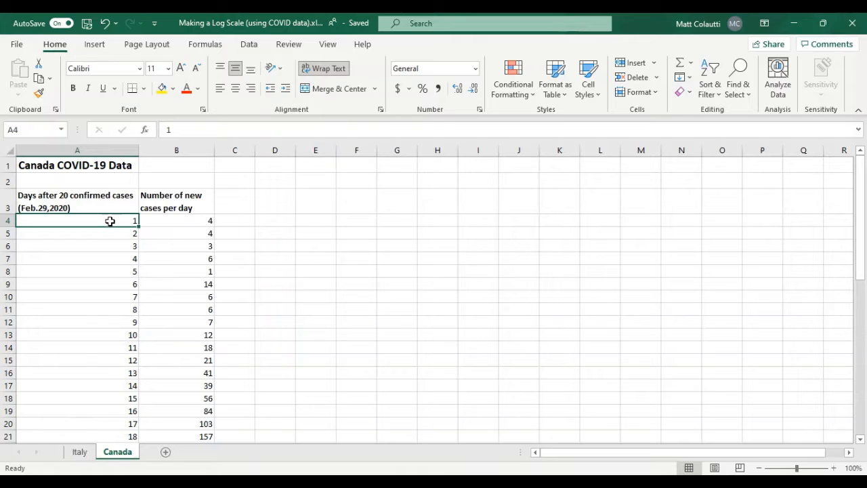
Insert a markers-only scatter chart of the Italy sheet's days and new cases, range A3:B43.
{"action": "left_click", "coordinate": [79, 452]}
{"action": "left_click", "coordinate": [65, 195]}
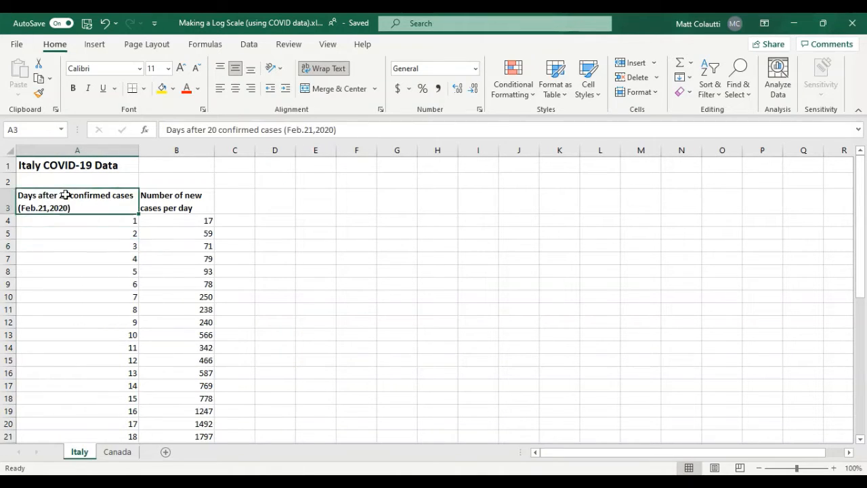
{"action": "left_click_drag", "start_coordinate": [65, 195], "coordinate": [187, 420]}
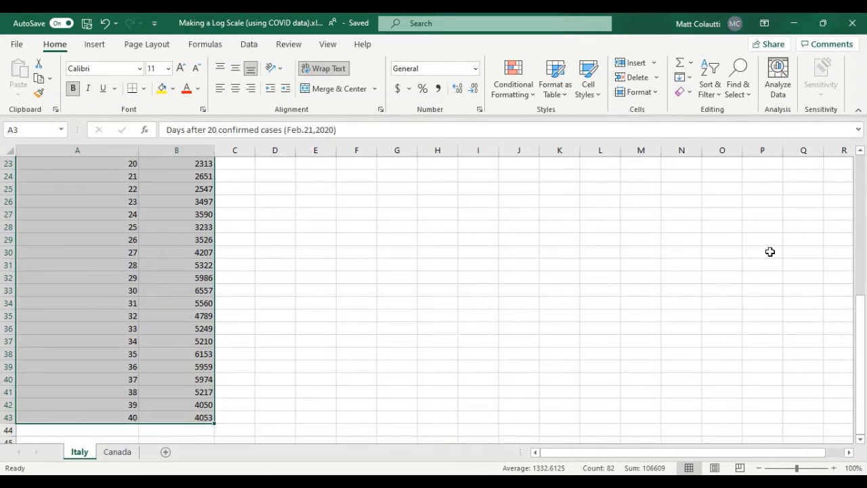
{"action": "left_click", "coordinate": [105, 47]}
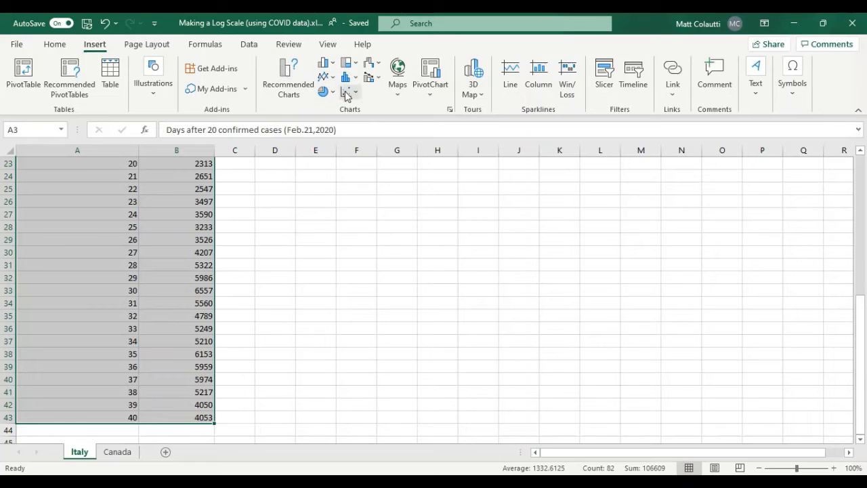
{"action": "left_click", "coordinate": [346, 95]}
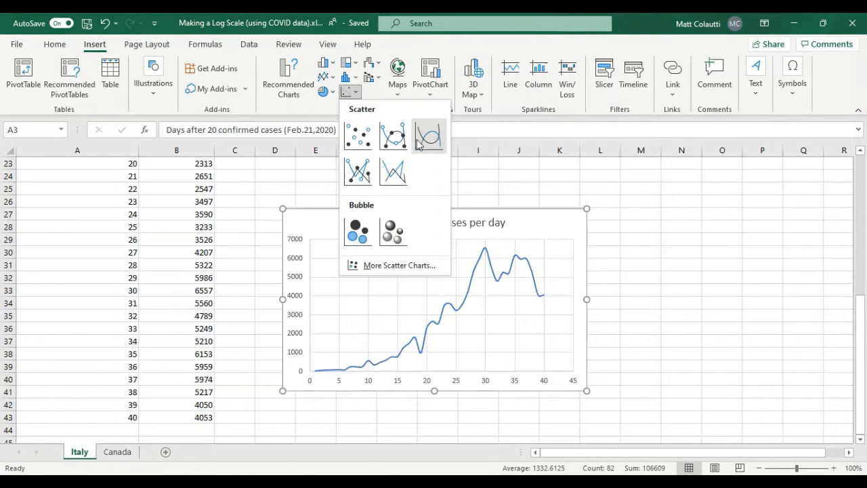
{"action": "left_click", "coordinate": [357, 139]}
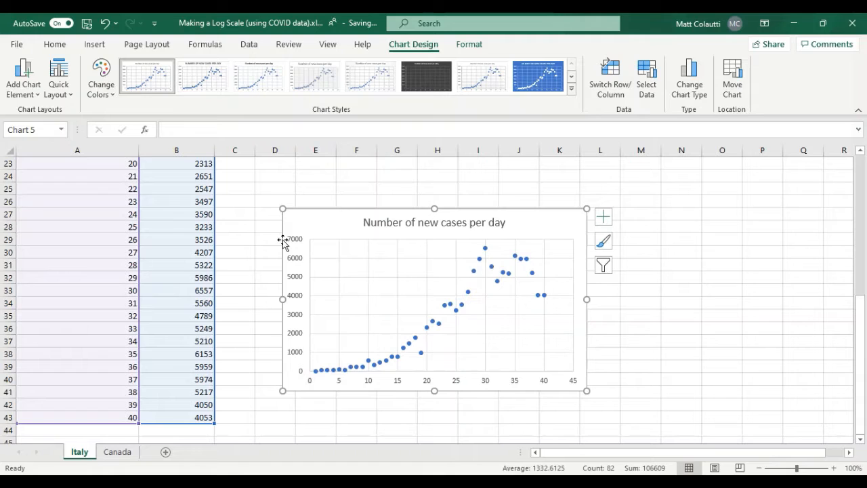
Add a primary horizontal axis title to the scatter chart reading "Days after 20 confirmed cases".
{"action": "left_click", "coordinate": [340, 384]}
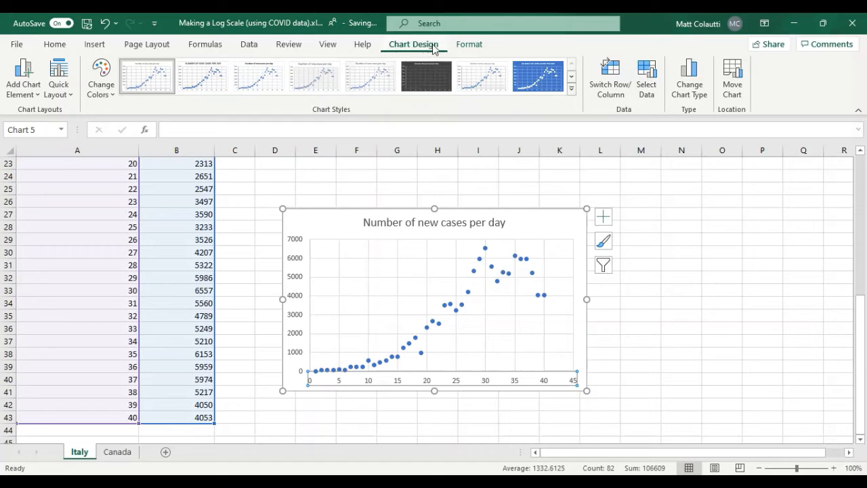
{"action": "left_click", "coordinate": [31, 95]}
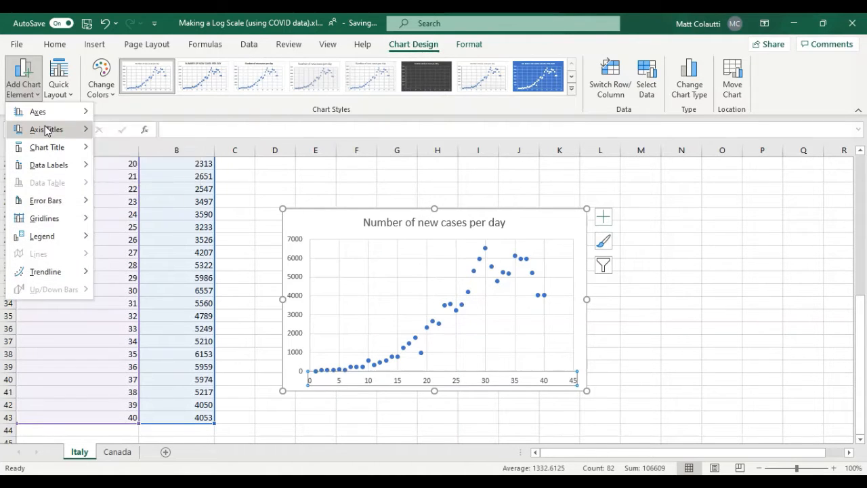
{"action": "mouse_move", "coordinate": [48, 129]}
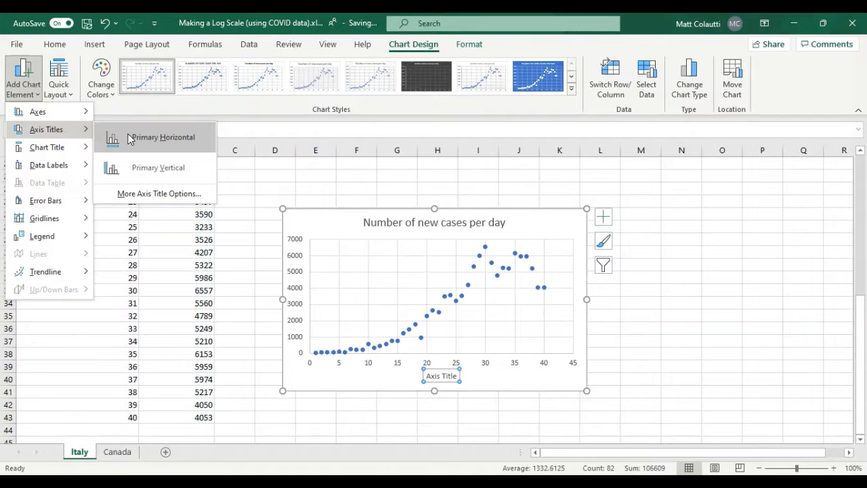
{"action": "left_click", "coordinate": [131, 138]}
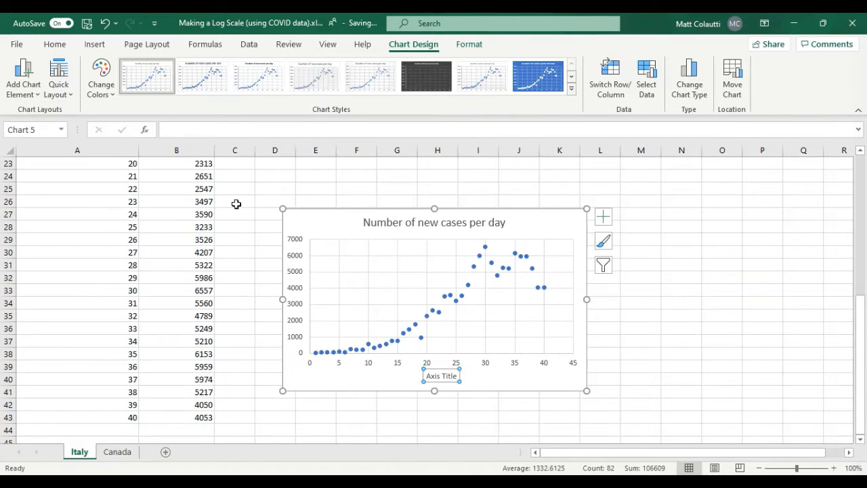
{"action": "double_click", "coordinate": [447, 375]}
{"action": "key", "text": "ctrl+a"}
{"action": "type", "text": "Days"}
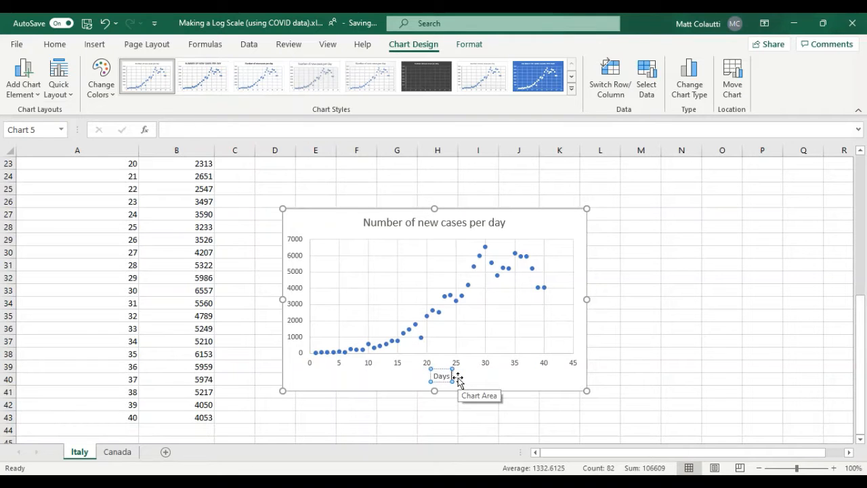
{"action": "type", "text": " after"}
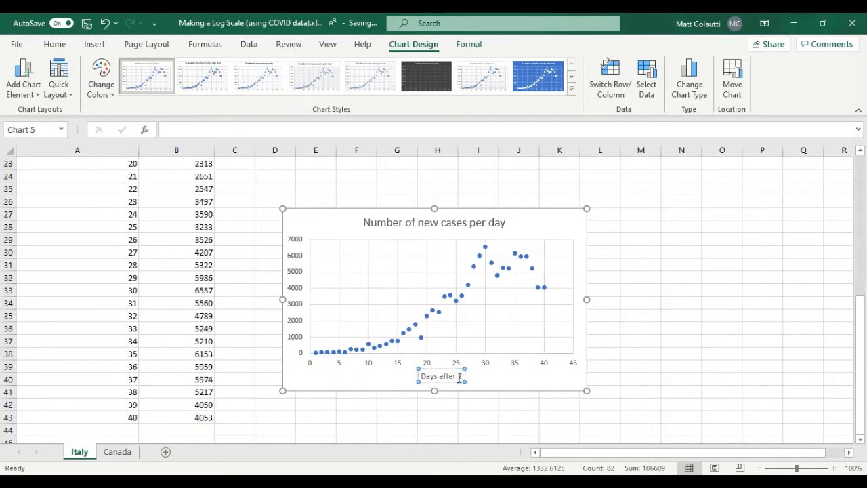
{"action": "type", "text": " 20 confirmed cases"}
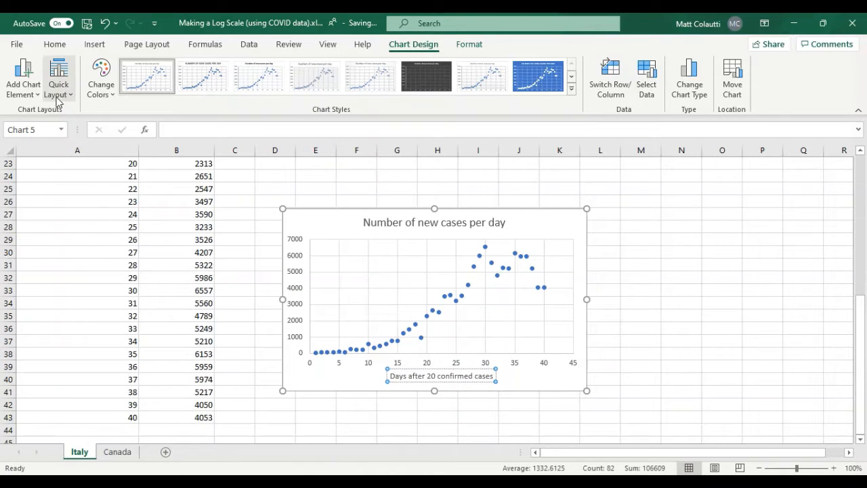
Add a primary vertical axis title to the scatter chart reading "Number of new cases per day".
{"action": "left_click", "coordinate": [23, 85]}
{"action": "mouse_move", "coordinate": [45, 132]}
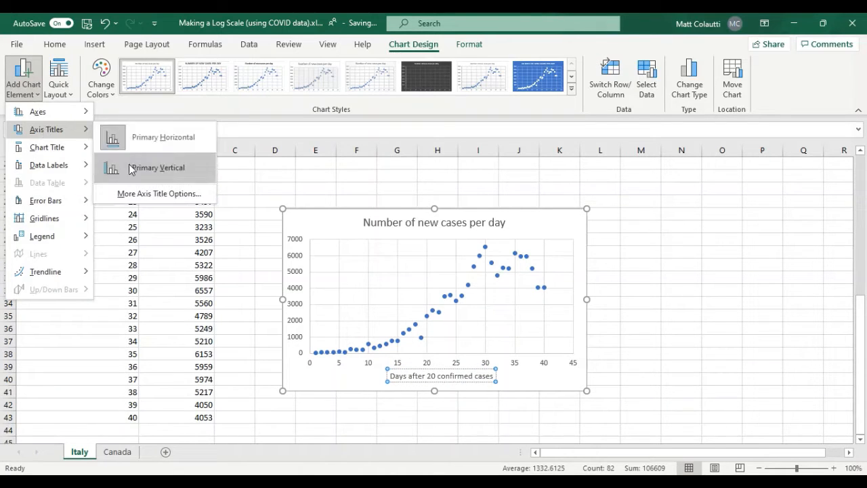
{"action": "left_click", "coordinate": [129, 166]}
{"action": "left_click", "coordinate": [296, 284]}
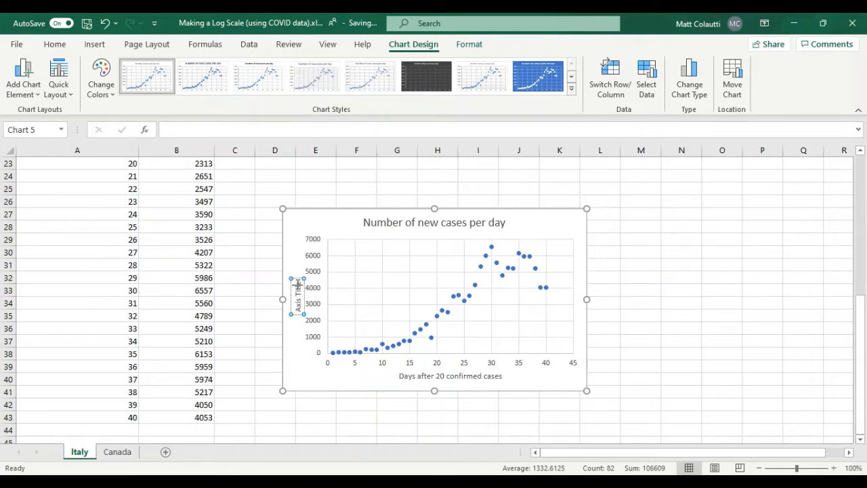
{"action": "triple_click", "coordinate": [298, 287]}
{"action": "type", "text": "Number of new cases per day"}
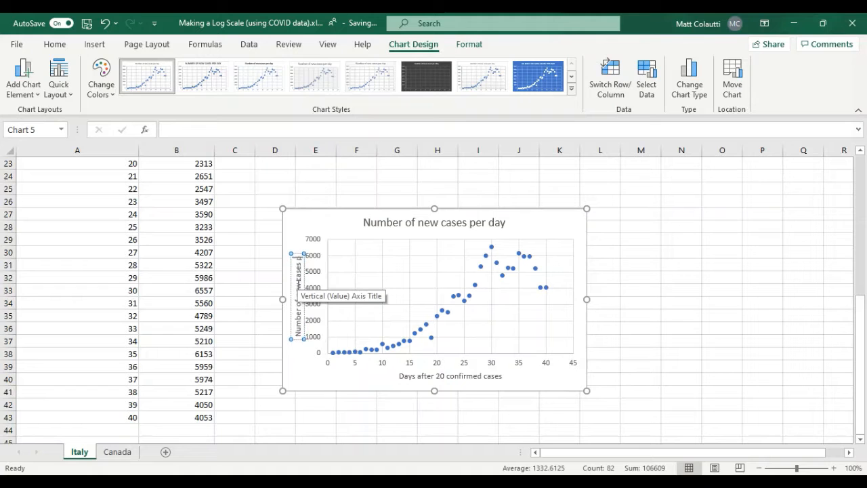
{"action": "left_click", "coordinate": [627, 322]}
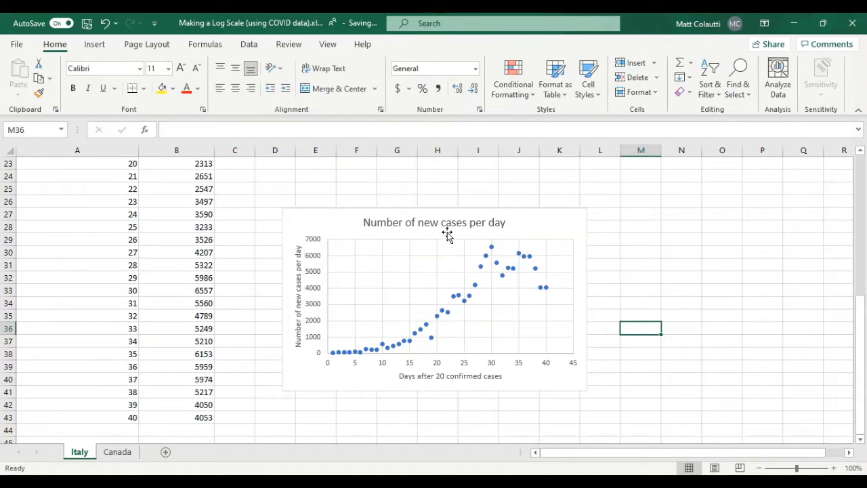
Move the scatter chart up slightly and change its title to "Italy COVID-19 Data".
{"action": "left_click", "coordinate": [449, 228]}
{"action": "left_click_drag", "start_coordinate": [449, 228], "coordinate": [451, 213]}
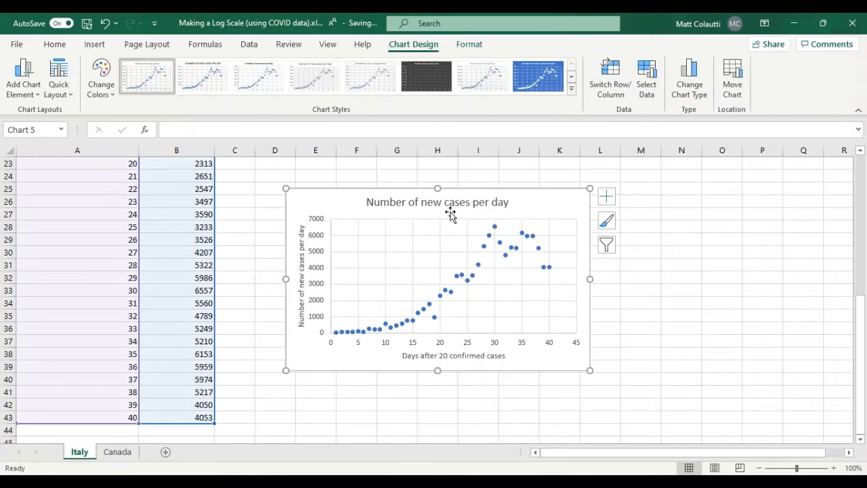
{"action": "double_click", "coordinate": [452, 204]}
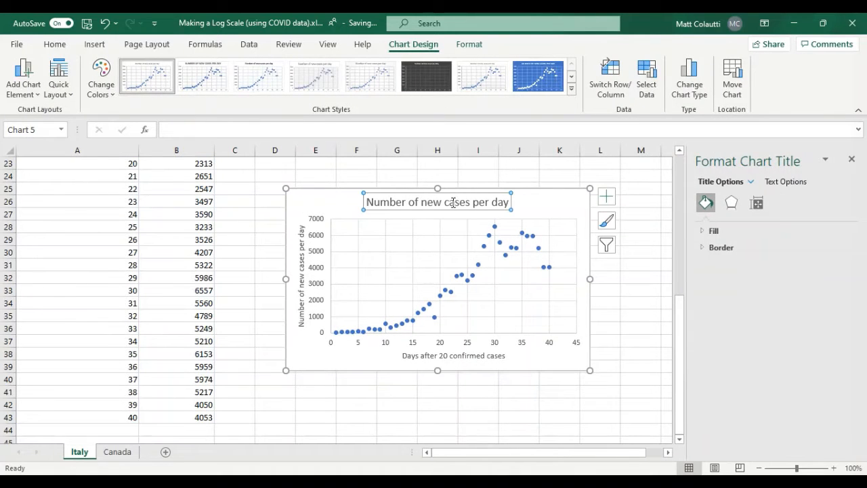
{"action": "triple_click", "coordinate": [453, 203]}
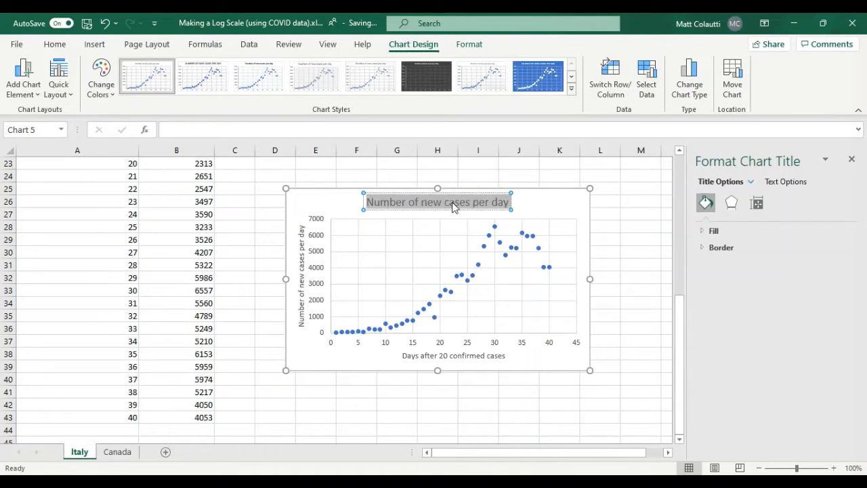
{"action": "type", "text": "Italy COVID-"}
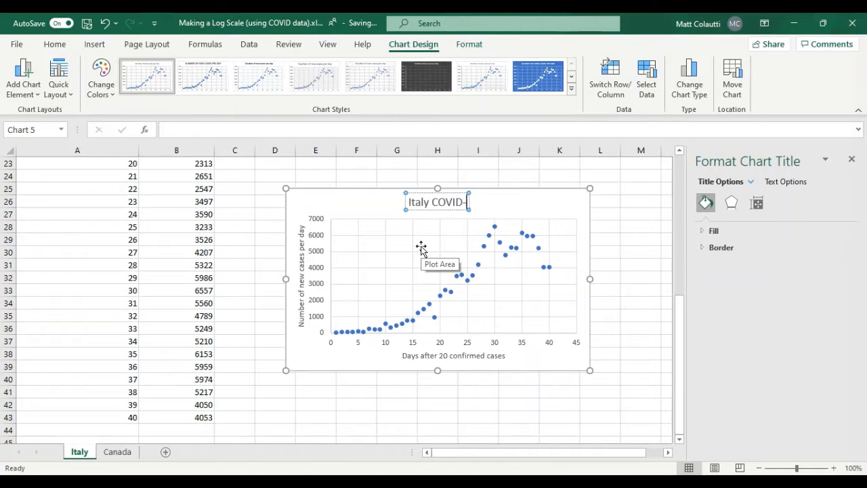
{"action": "type", "text": "10 Data"}
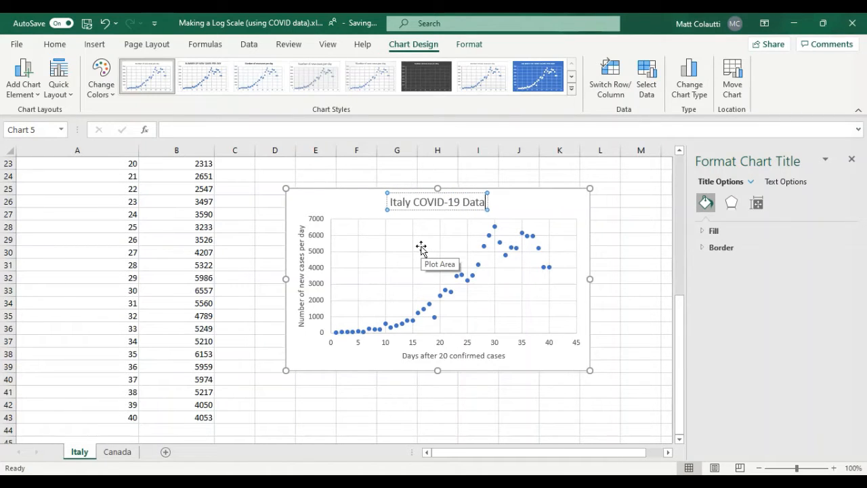
Finish editing the Italy chart's title, deselect the chart and examine how the new cases develop over the days.
{"action": "key", "text": "Return"}
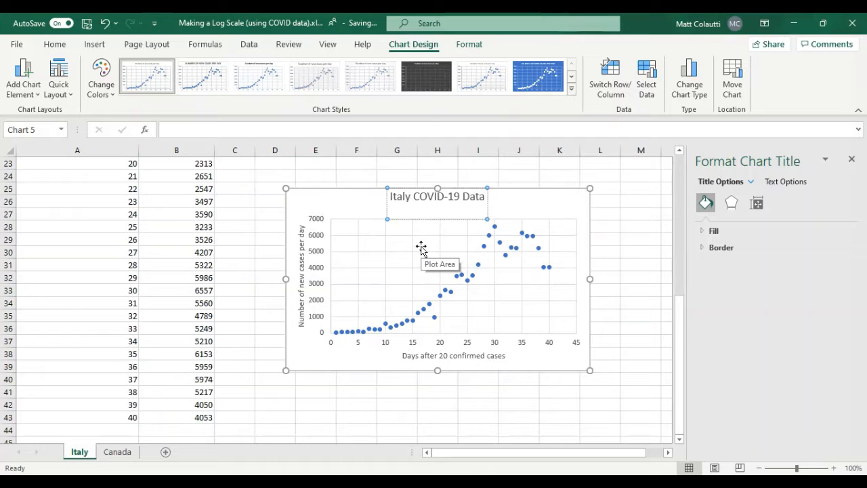
{"action": "left_click", "coordinate": [333, 389]}
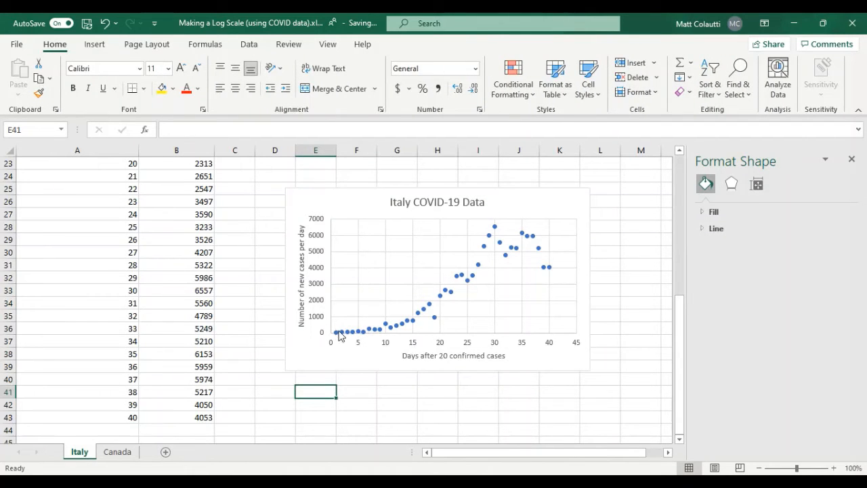
{"action": "mouse_move", "coordinate": [340, 337]}
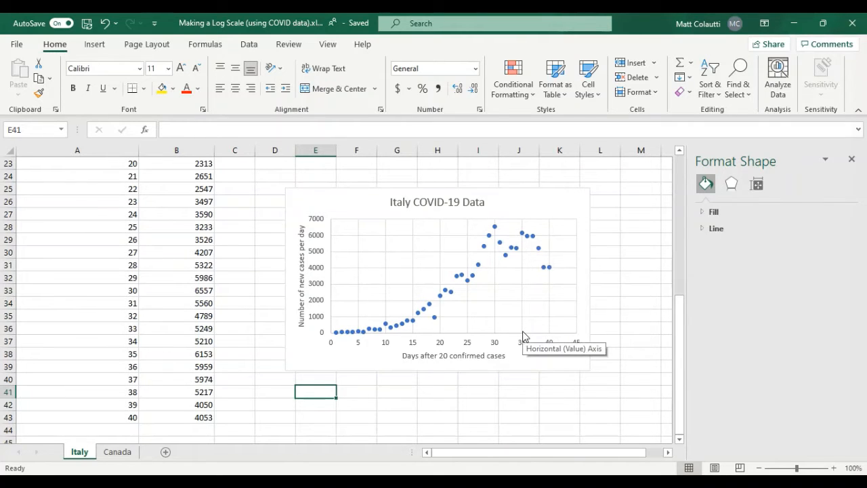
{"action": "mouse_move", "coordinate": [496, 233]}
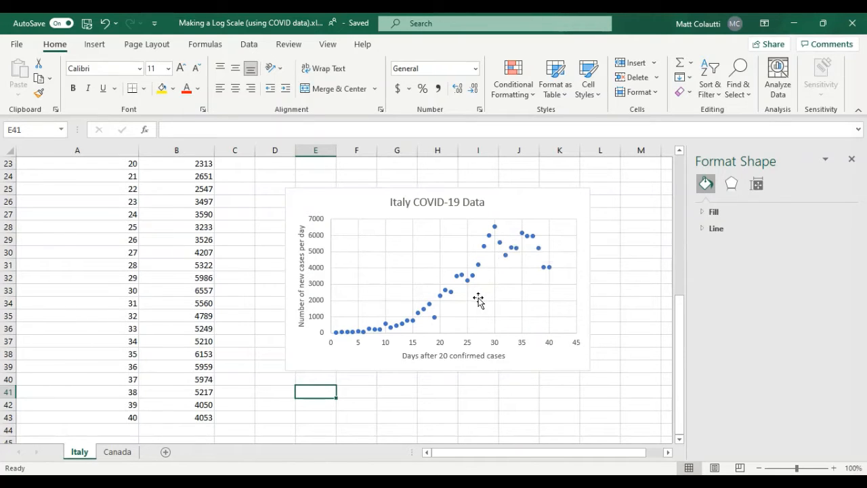
Insert a markers-only scatter chart of the Canada sheet's days and new cases, range A3:B43.
{"action": "left_click", "coordinate": [117, 451]}
{"action": "left_click_drag", "start_coordinate": [85, 203], "coordinate": [186, 418]}
{"action": "left_click", "coordinate": [94, 45]}
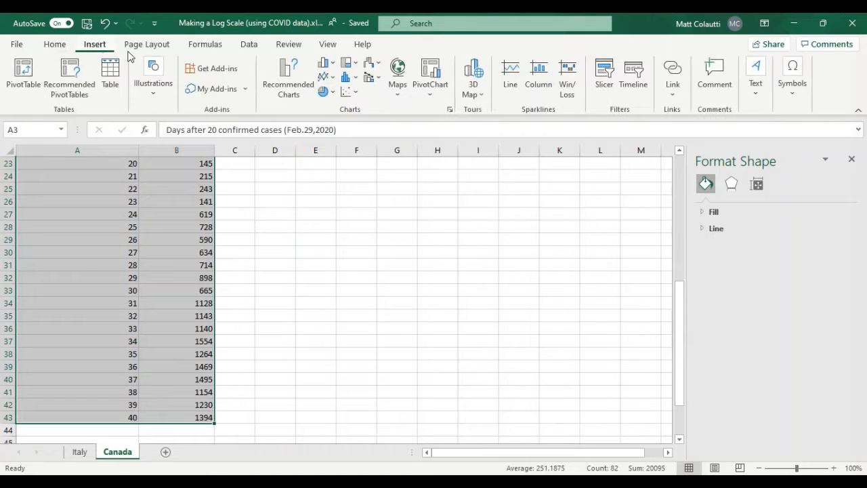
{"action": "left_click", "coordinate": [347, 97]}
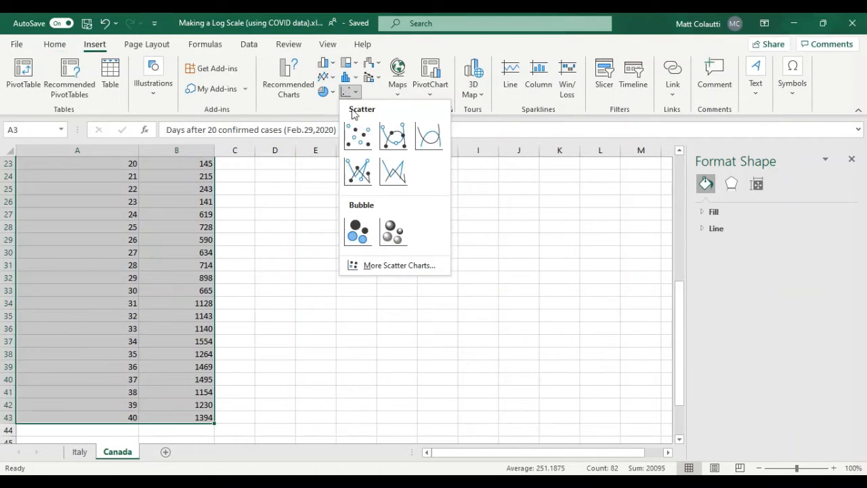
{"action": "left_click", "coordinate": [359, 135]}
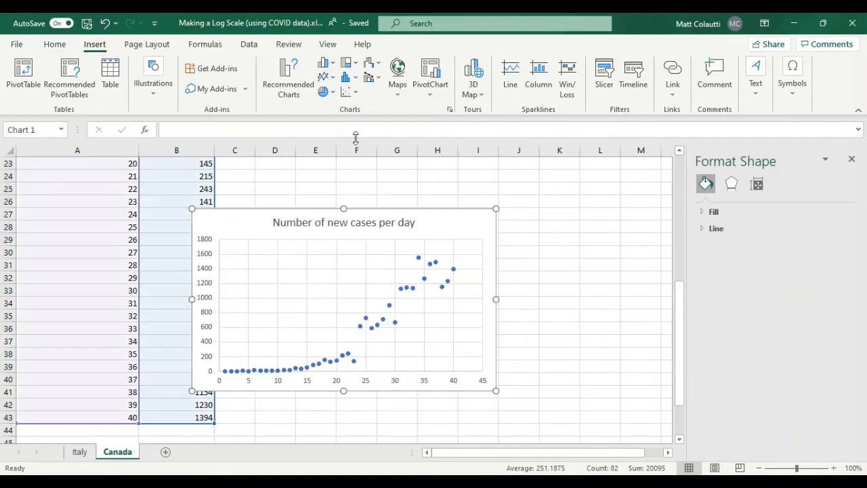
Change the Canada scatter chart's title to "Canada COVID-19 Data".
{"action": "left_click", "coordinate": [337, 226]}
{"action": "left_click", "coordinate": [337, 226]}
{"action": "key", "text": "ctrl+a"}
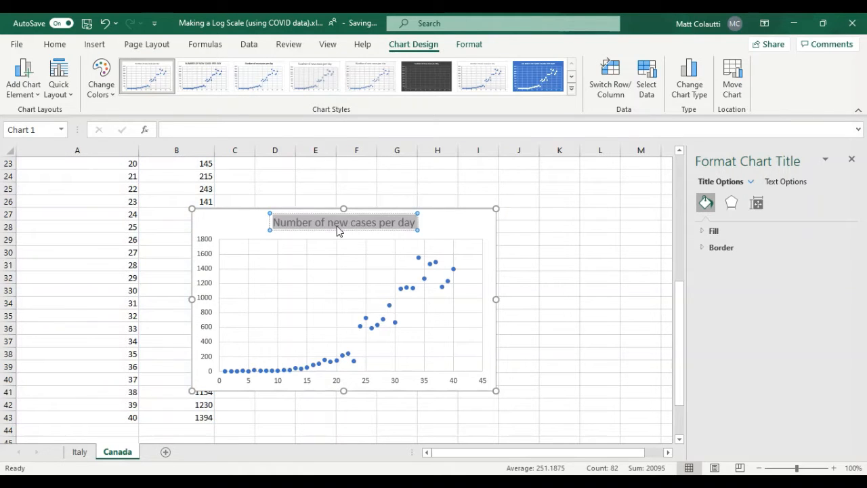
{"action": "type", "text": "Canda"}
{"action": "key", "text": "BackSpace"}
{"action": "key", "text": "BackSpace"}
{"action": "type", "text": "ada C"}
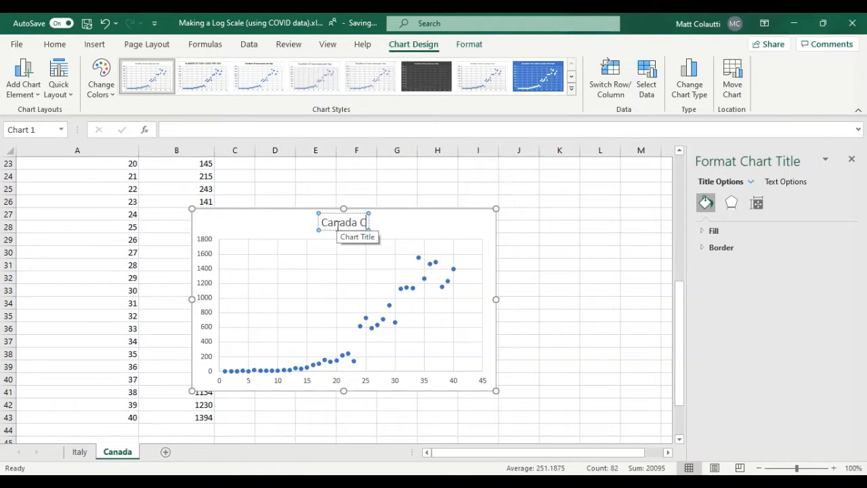
{"action": "type", "text": "OVID-19 Data"}
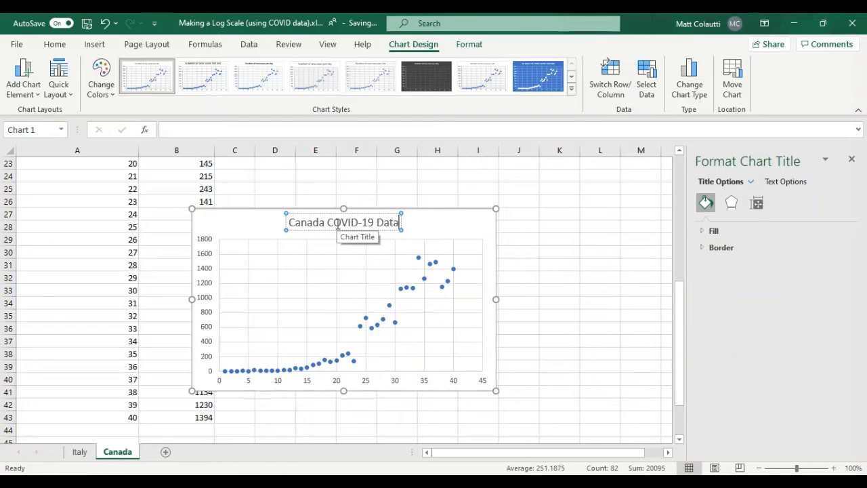
{"action": "left_click", "coordinate": [286, 382]}
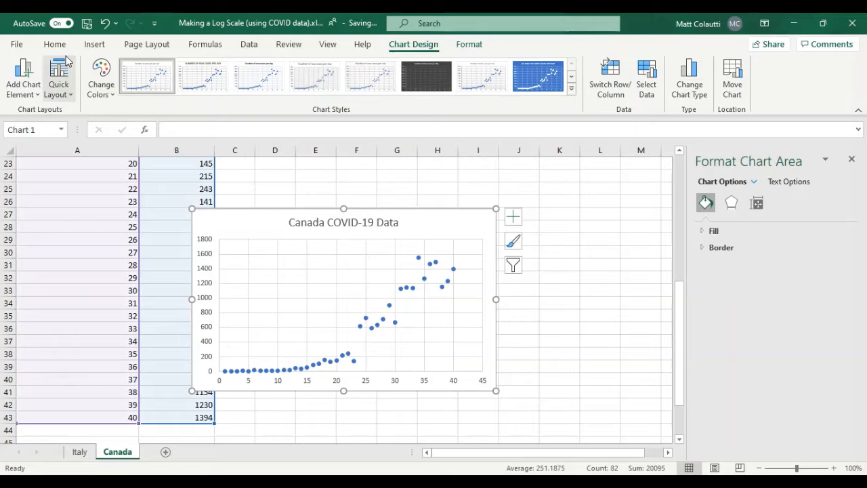
Add a primary horizontal axis title to the Canada chart reading "Days after 20 confirmed cases".
{"action": "left_click", "coordinate": [23, 82]}
{"action": "mouse_move", "coordinate": [54, 129]}
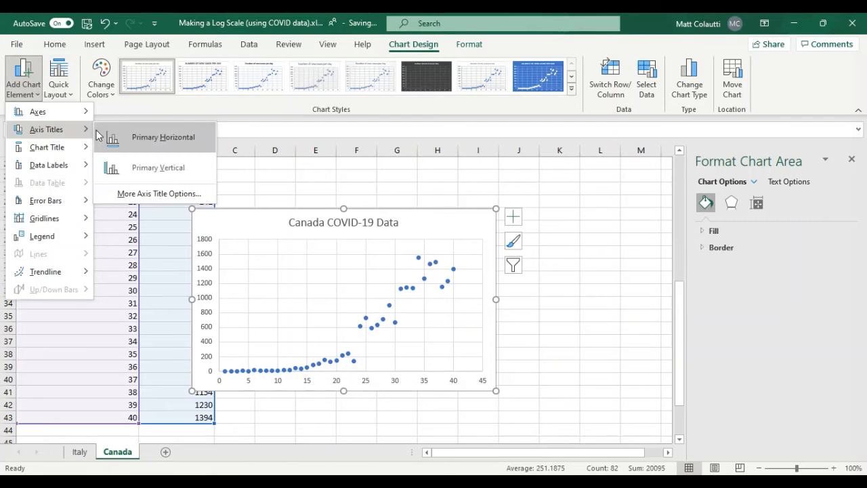
{"action": "left_click", "coordinate": [101, 137]}
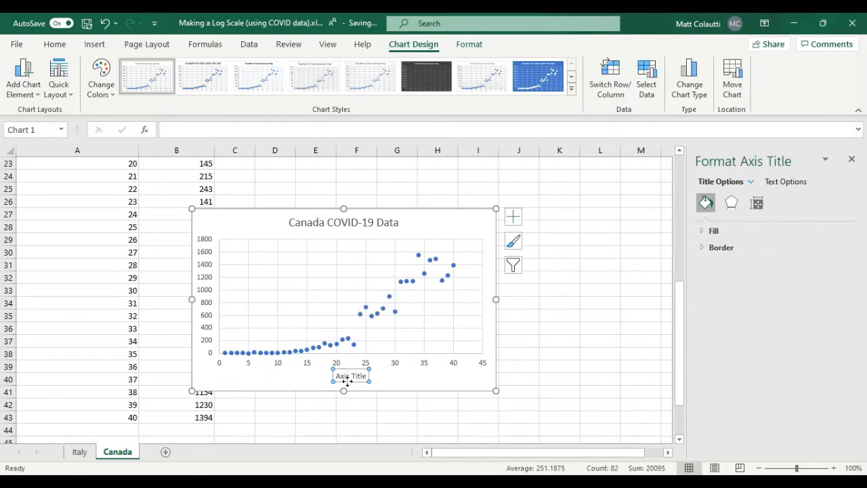
{"action": "triple_click", "coordinate": [348, 376]}
{"action": "type", "text": "Tra"}
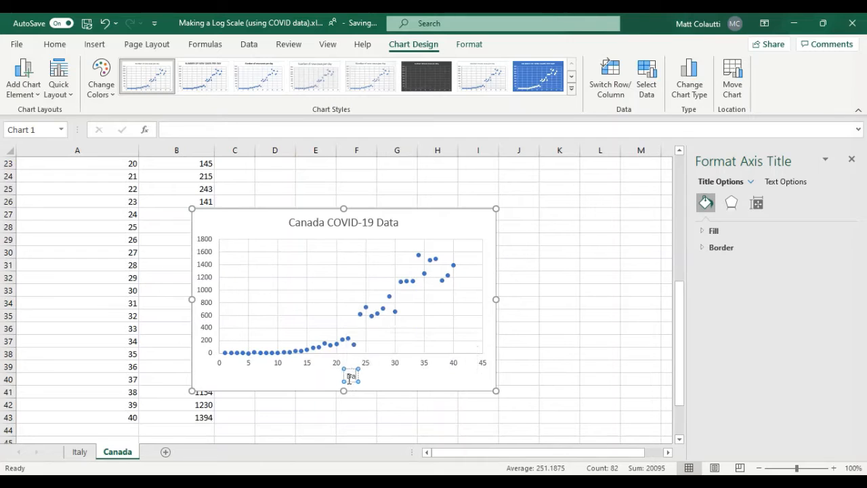
{"action": "type", "text": "ys after 20 c"}
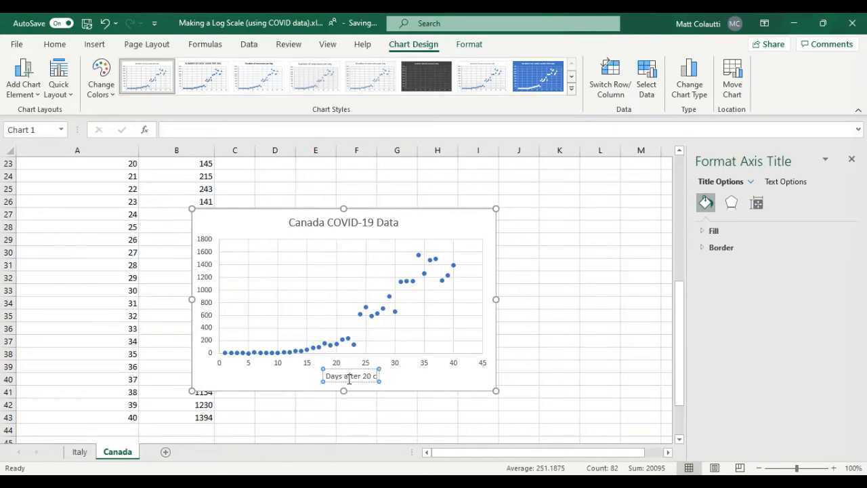
{"action": "type", "text": "onfirmed"}
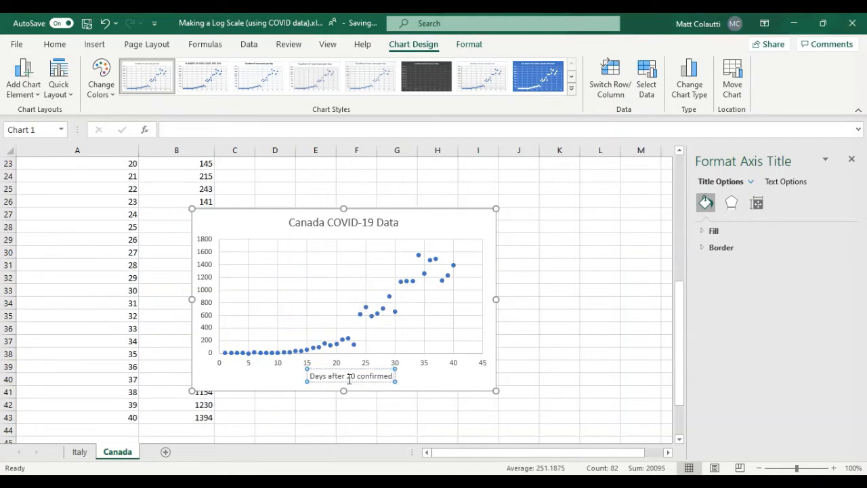
{"action": "type", "text": " cases"}
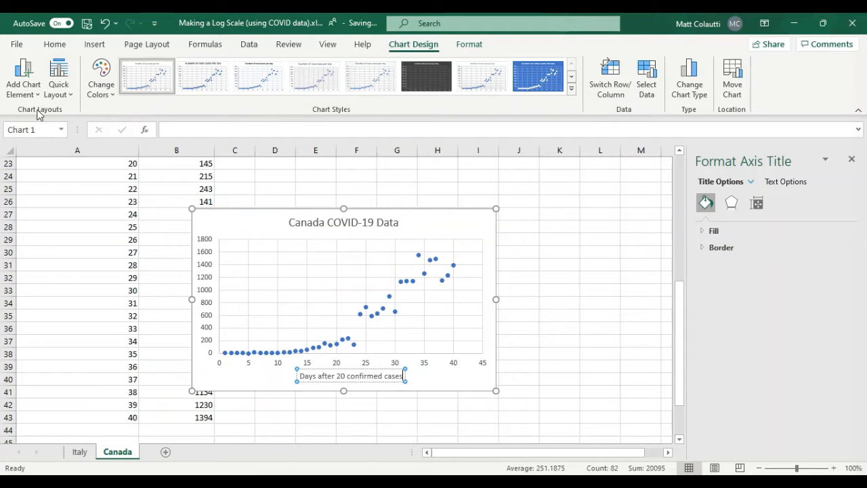
Add a primary vertical axis title to the Canada chart reading "Number of new cases".
{"action": "left_click", "coordinate": [23, 80]}
{"action": "mouse_move", "coordinate": [58, 128]}
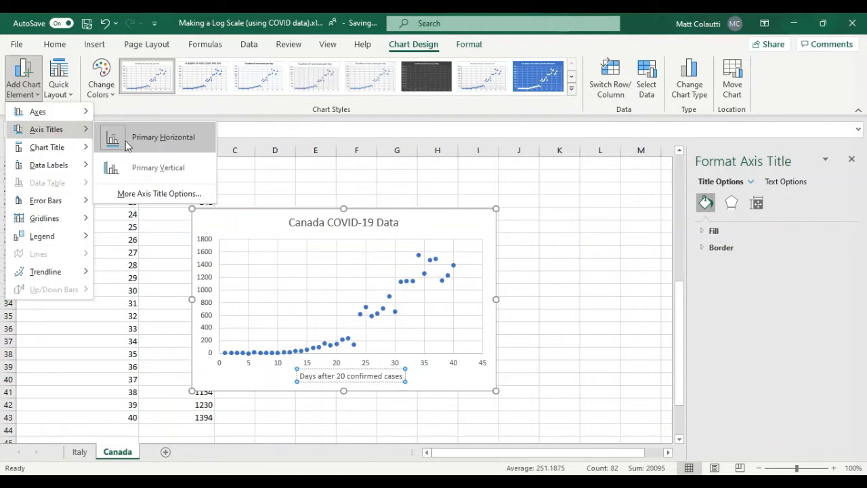
{"action": "left_click", "coordinate": [136, 167]}
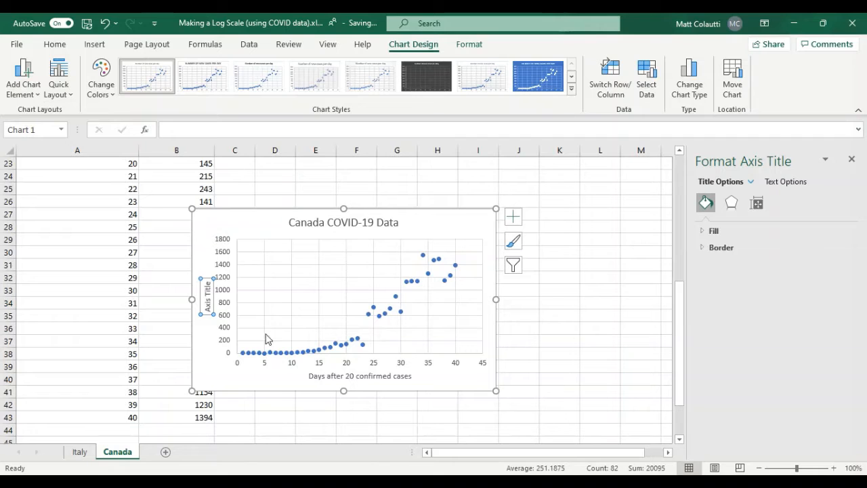
{"action": "double_click", "coordinate": [209, 288]}
{"action": "key", "text": "ctrl+a"}
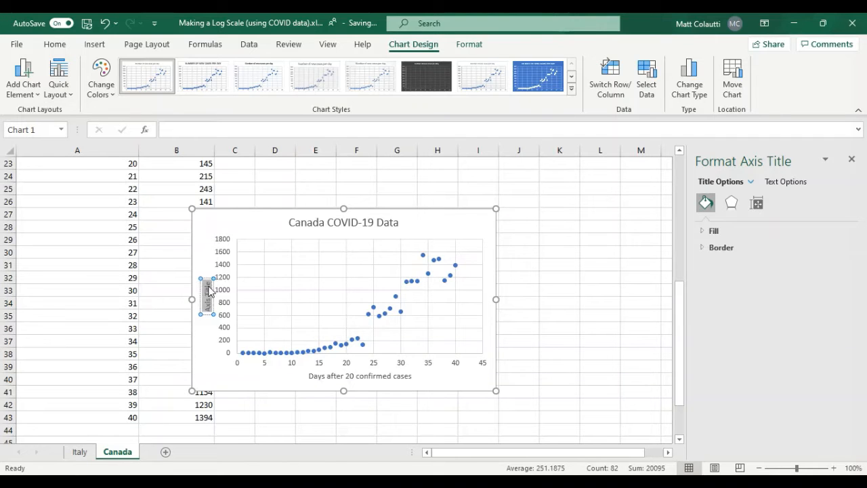
{"action": "type", "text": "Number of con"}
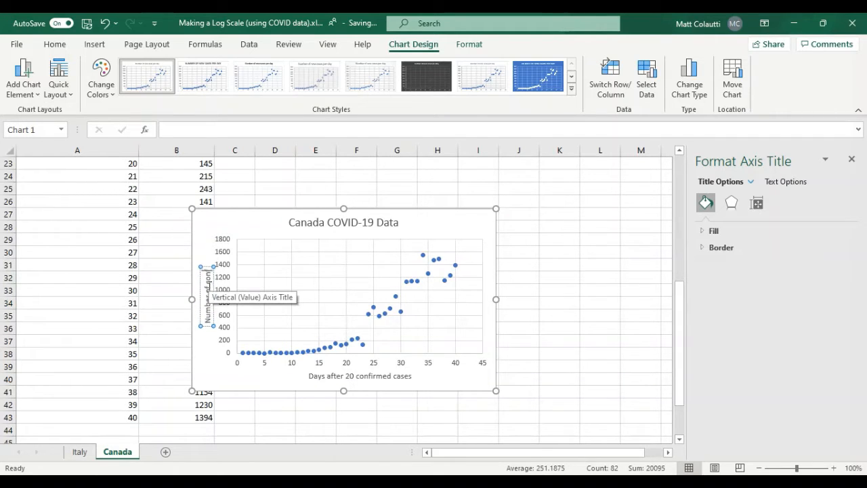
{"action": "type", "text": "firmed cases"}
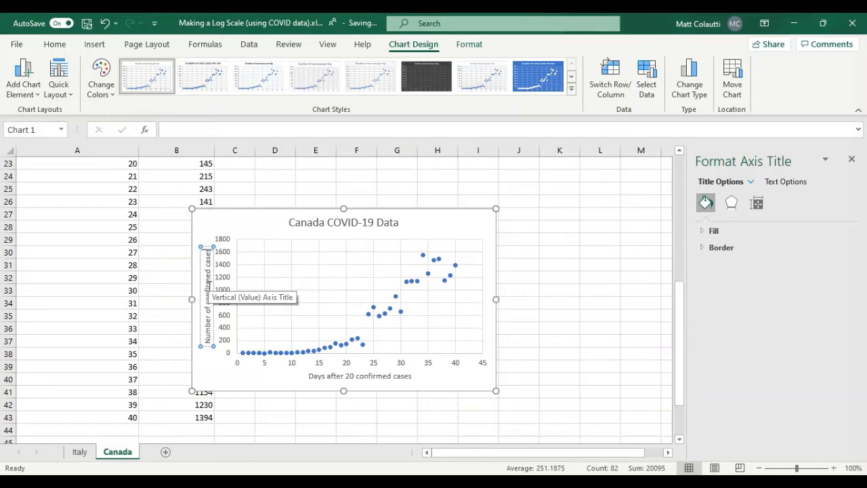
{"action": "key", "text": "BackSpace"}
{"action": "key", "text": "BackSpace"}
{"action": "key", "text": "BackSpace"}
{"action": "key", "text": "BackSpace"}
{"action": "key", "text": "BackSpace"}
{"action": "key", "text": "BackSpace"}
{"action": "key", "text": "BackSpace"}
{"action": "key", "text": "BackSpace"}
{"action": "key", "text": "BackSpace"}
{"action": "key", "text": "BackSpace"}
{"action": "key", "text": "BackSpace"}
{"action": "key", "text": "BackSpace"}
{"action": "key", "text": "BackSpace"}
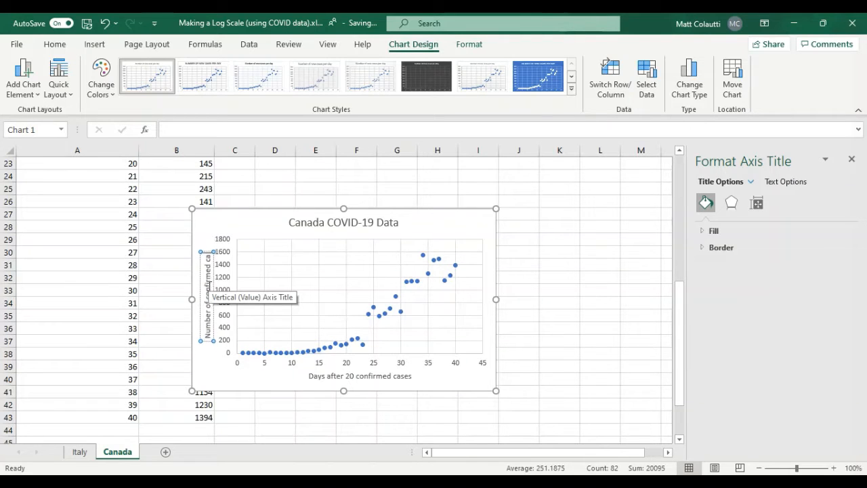
{"action": "key", "text": "BackSpace"}
{"action": "key", "text": "BackSpace"}
{"action": "type", "text": "new cases"}
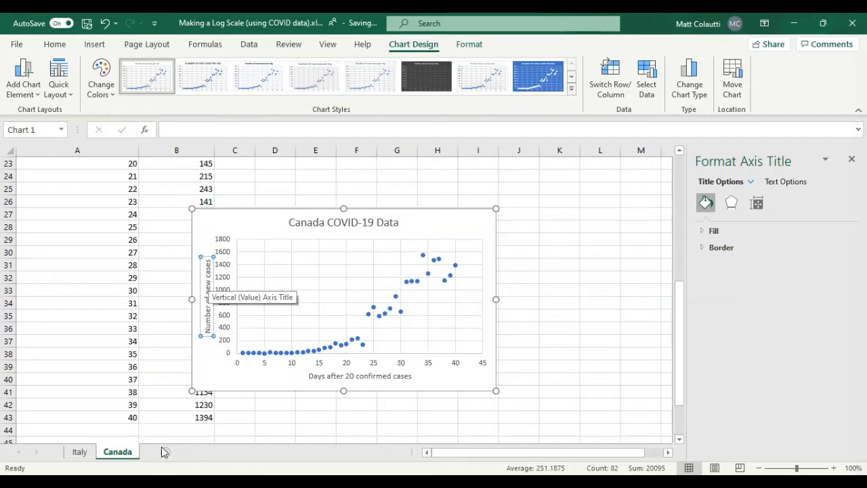
Check the Italy chart's vertical axis title and append "per day" to the Canada chart's vertical axis title.
{"action": "left_click", "coordinate": [80, 454]}
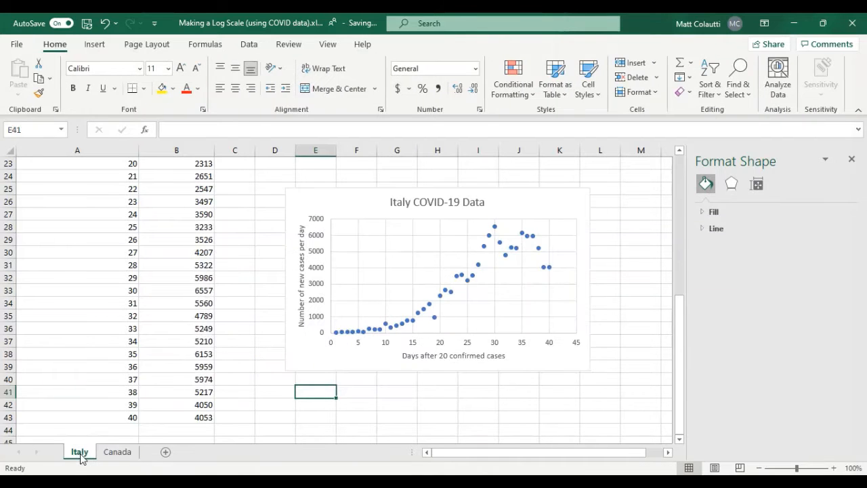
{"action": "left_click", "coordinate": [116, 452]}
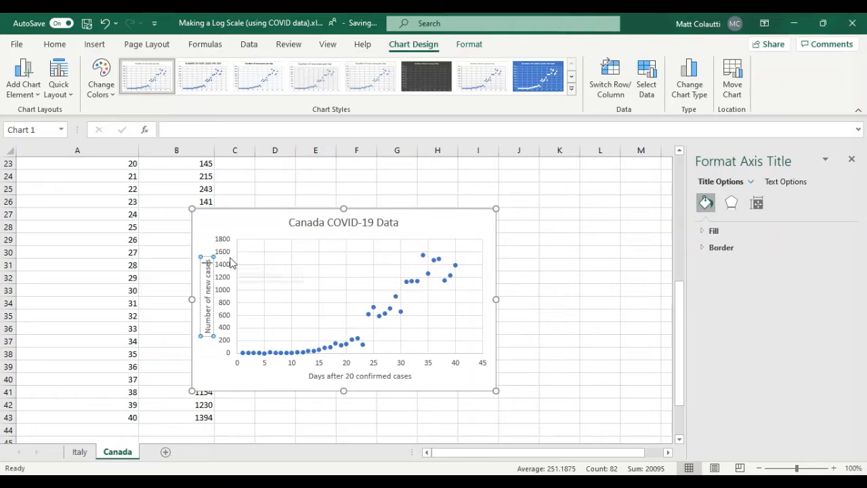
{"action": "type", "text": "per day"}
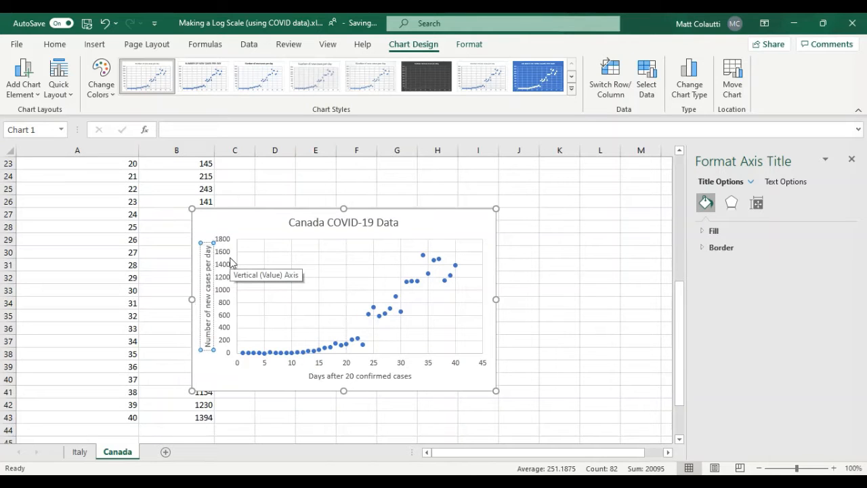
{"action": "left_click", "coordinate": [276, 378]}
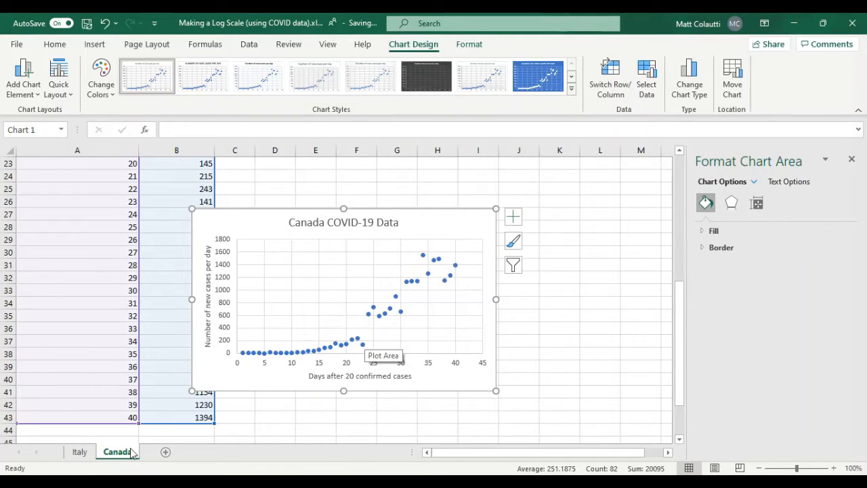
Compare the shape of the Italy and Canada scatter charts by switching between their sheets.
{"action": "left_click", "coordinate": [80, 453]}
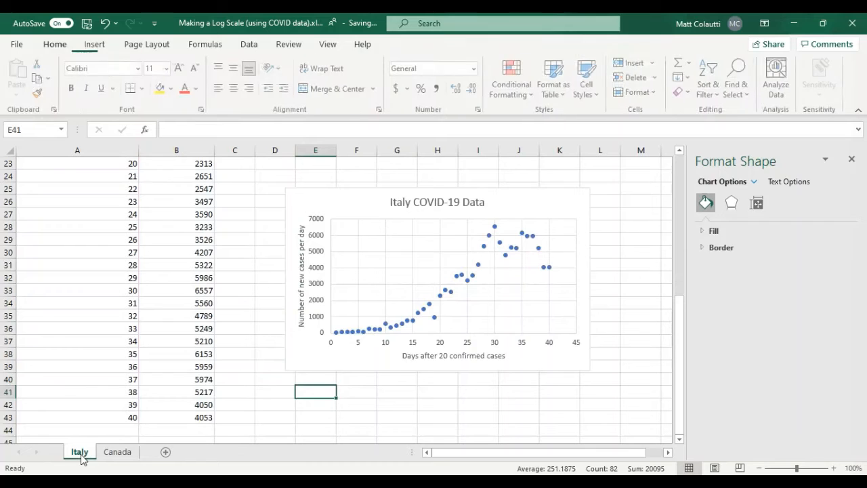
{"action": "left_click", "coordinate": [119, 452]}
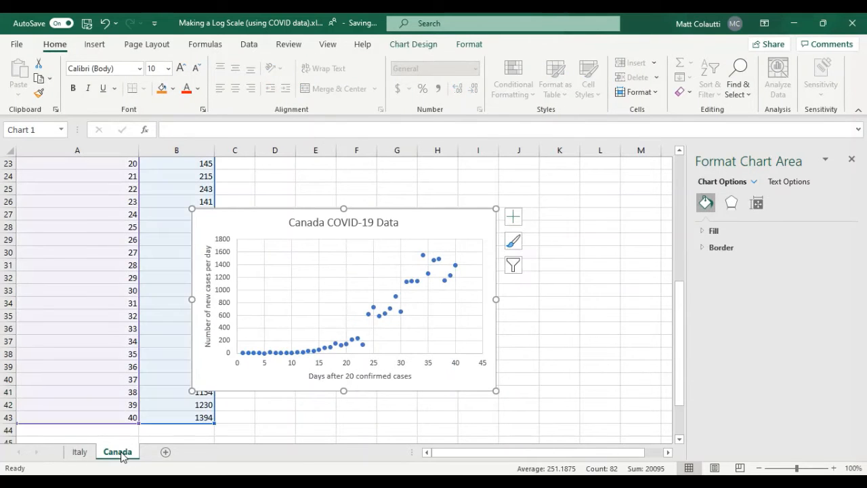
{"action": "left_click", "coordinate": [80, 452]}
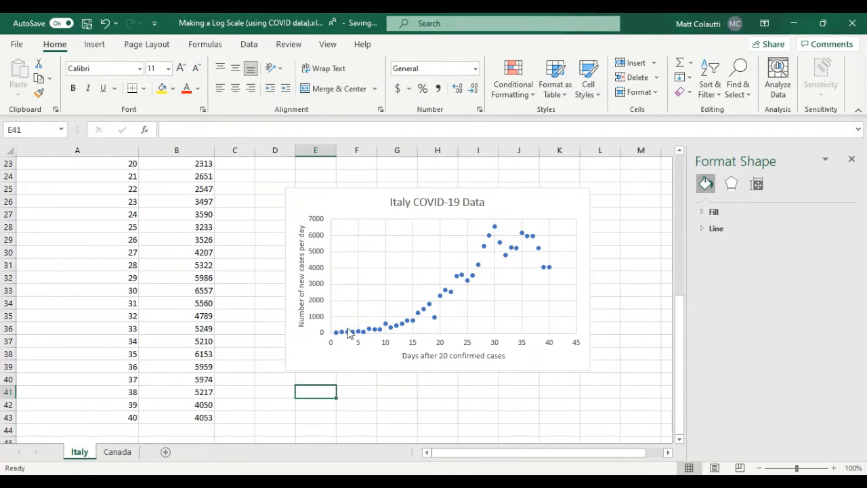
{"action": "mouse_move", "coordinate": [348, 332]}
Enter the column header "Log (number of new cases per day)" in cell C3 of the Italy sheet.
{"action": "left_click_drag", "start_coordinate": [680, 337], "coordinate": [467, 231]}
{"action": "left_click", "coordinate": [234, 201]}
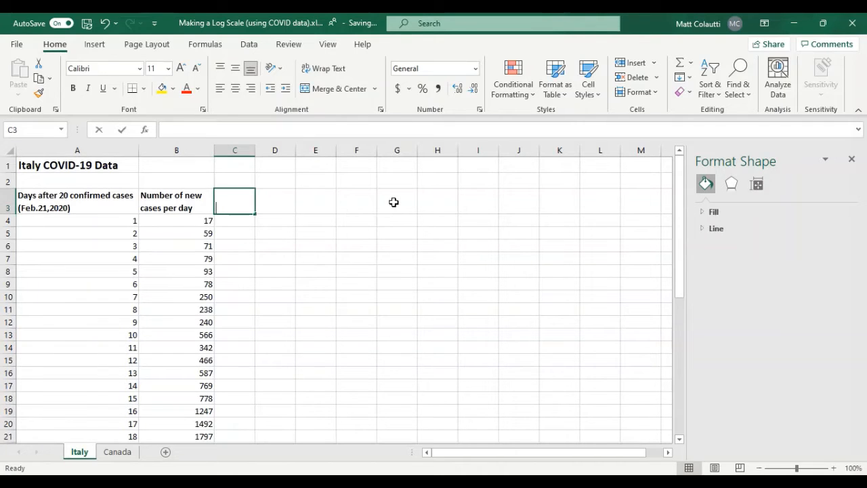
{"action": "type", "text": "Log ("}
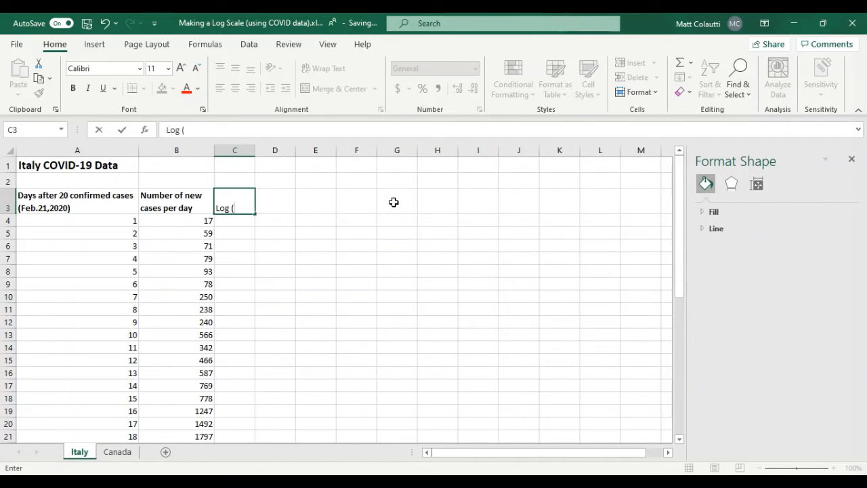
{"action": "type", "text": "number of"}
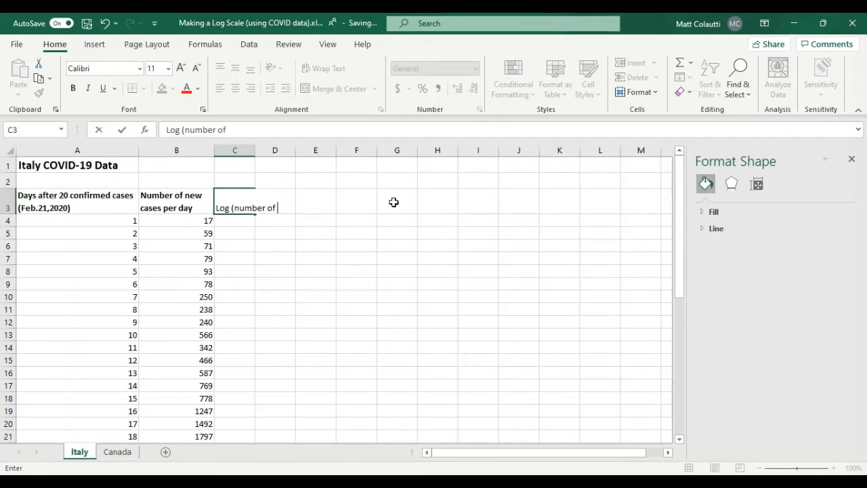
{"action": "type", "text": " new cases per day"}
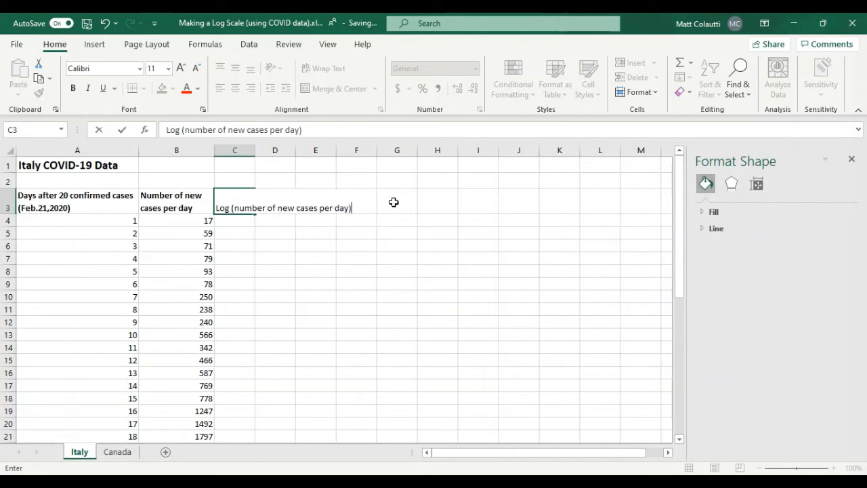
{"action": "key", "text": "Return"}
{"action": "key", "text": "Up"}
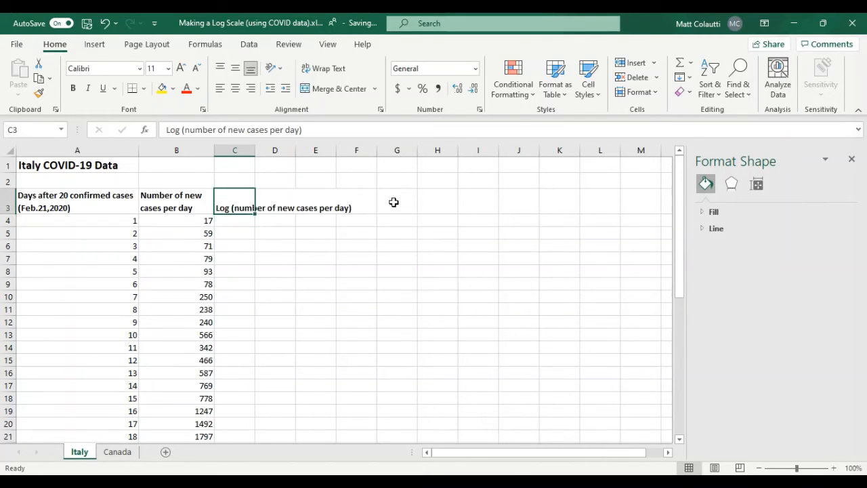
Format the C3 header as bold wrapped text, widen column C and reduce row 3 to two lines of text.
{"action": "key", "text": "ctrl+b"}
{"action": "left_click", "coordinate": [333, 72]}
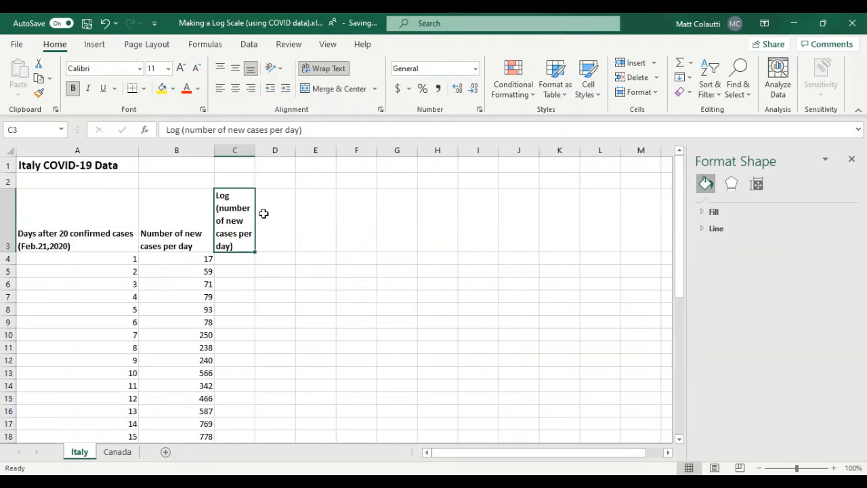
{"action": "left_click_drag", "start_coordinate": [256, 151], "coordinate": [317, 151]}
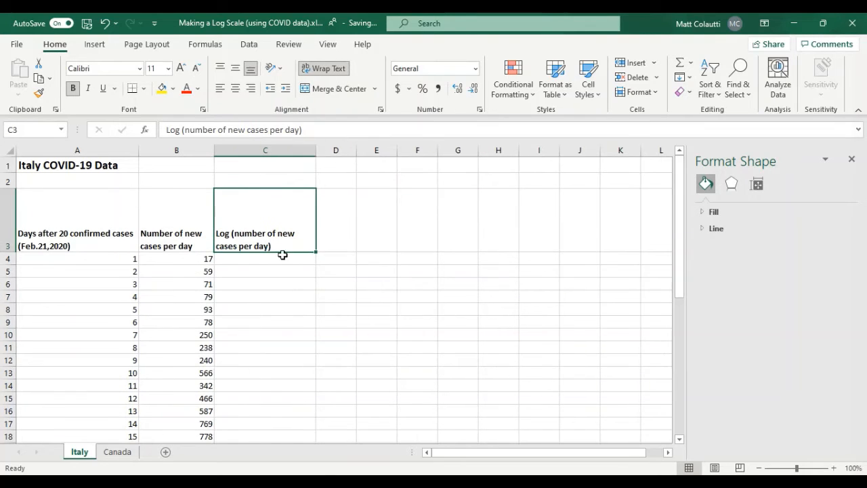
{"action": "left_click_drag", "start_coordinate": [8, 254], "coordinate": [8, 215]}
Enter the formula =log(B4) in cell C4 to compute the log of the first day's new cases.
{"action": "left_click", "coordinate": [232, 223]}
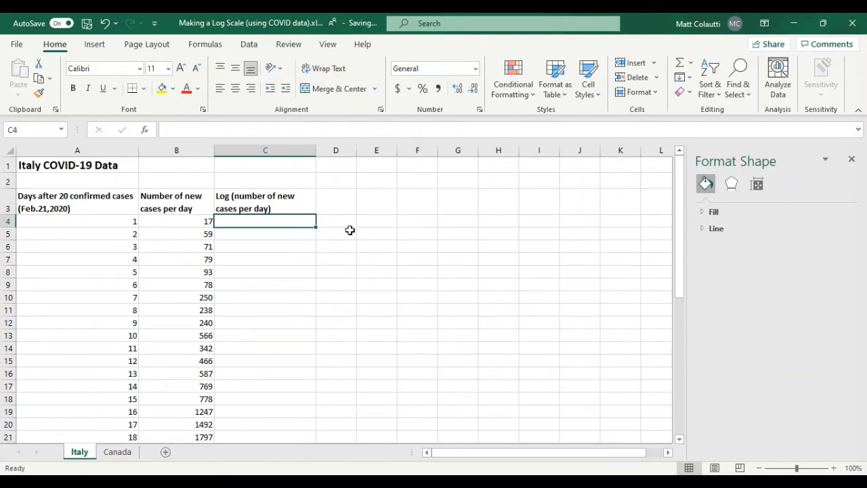
{"action": "type", "text": "="}
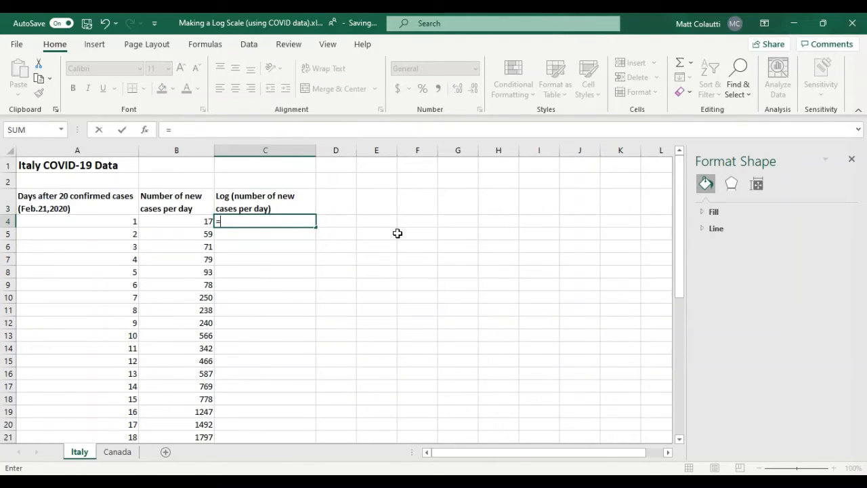
{"action": "type", "text": "log"}
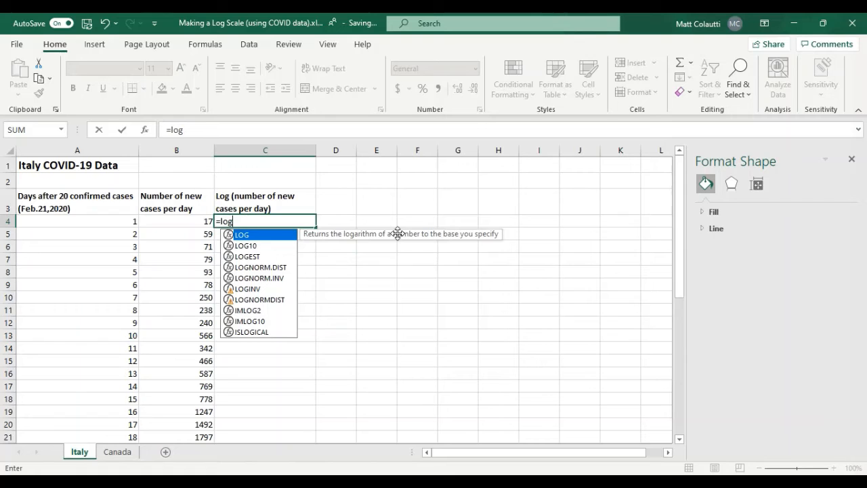
{"action": "type", "text": "("}
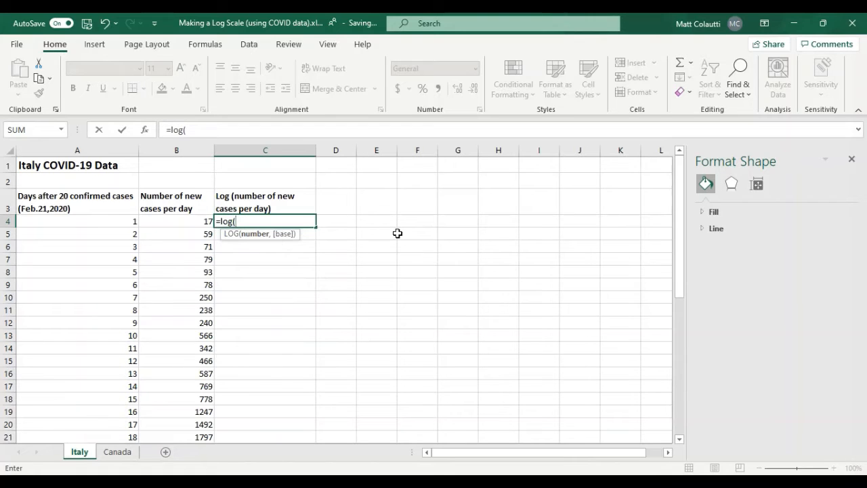
{"action": "left_click", "coordinate": [201, 224]}
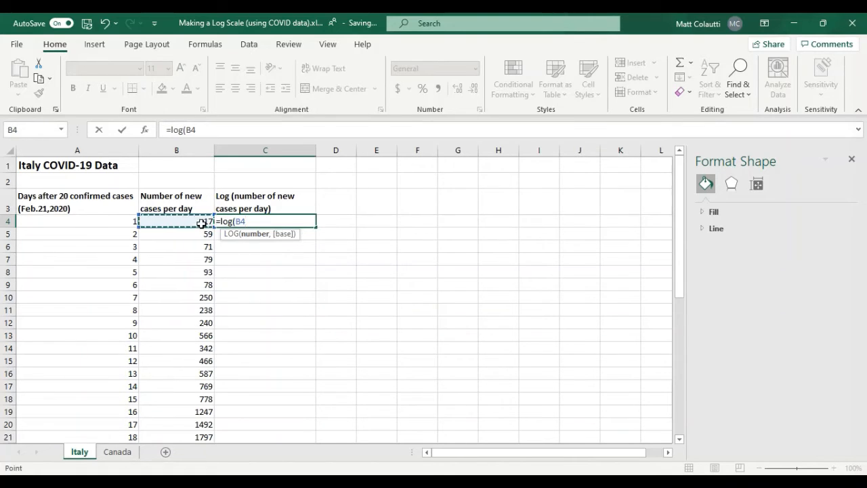
{"action": "type", "text": ")"}
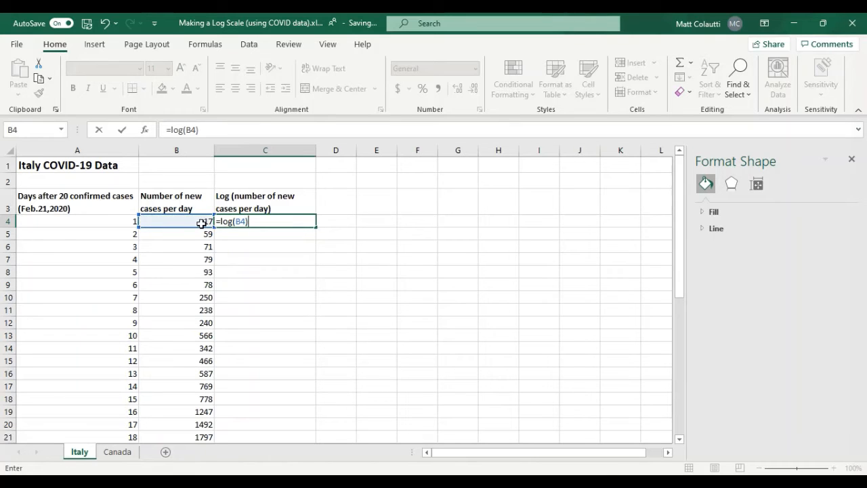
{"action": "key", "text": "Return"}
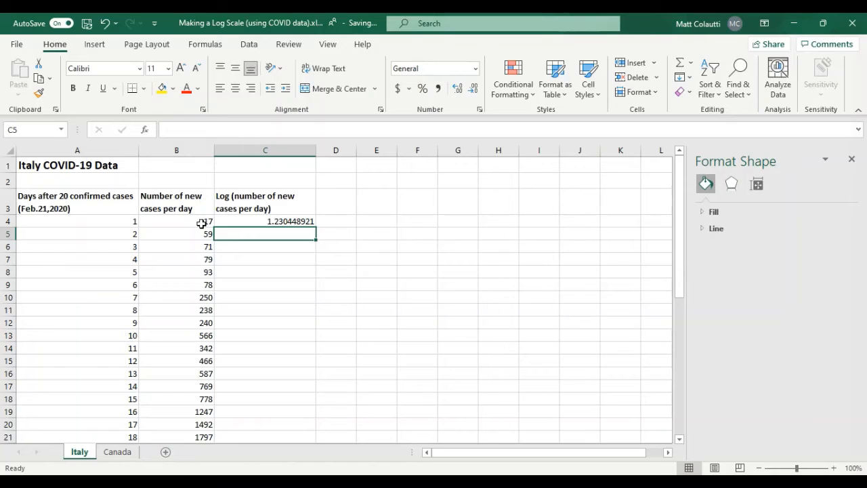
{"action": "key", "text": "Up"}
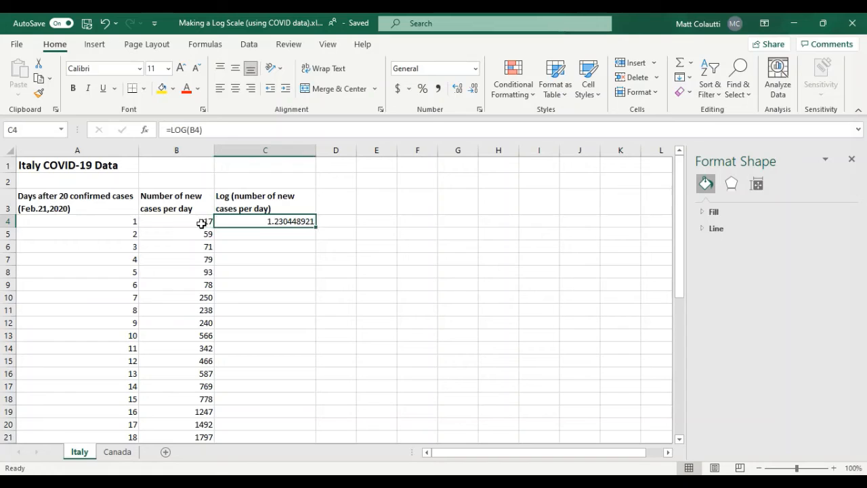
{"action": "left_click", "coordinate": [201, 223]}
{"action": "key", "text": "Up"}
{"action": "key", "text": "Right"}
{"action": "left_click", "coordinate": [201, 223]}
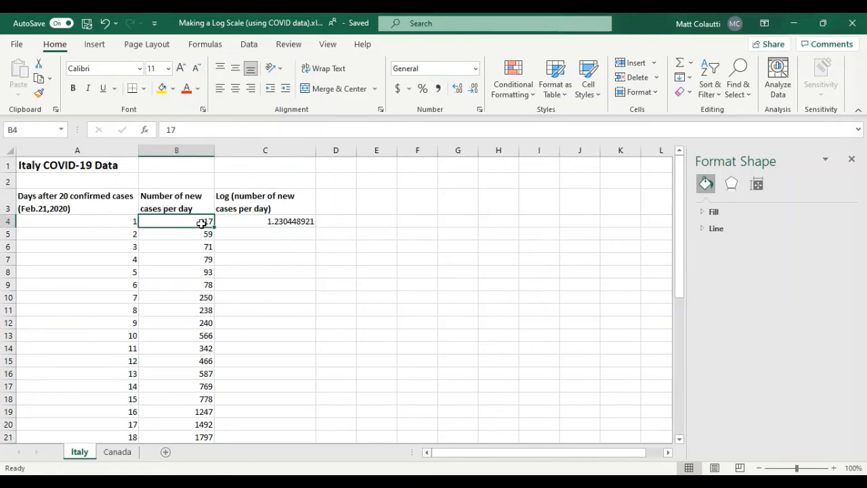
{"action": "key", "text": "Right"}
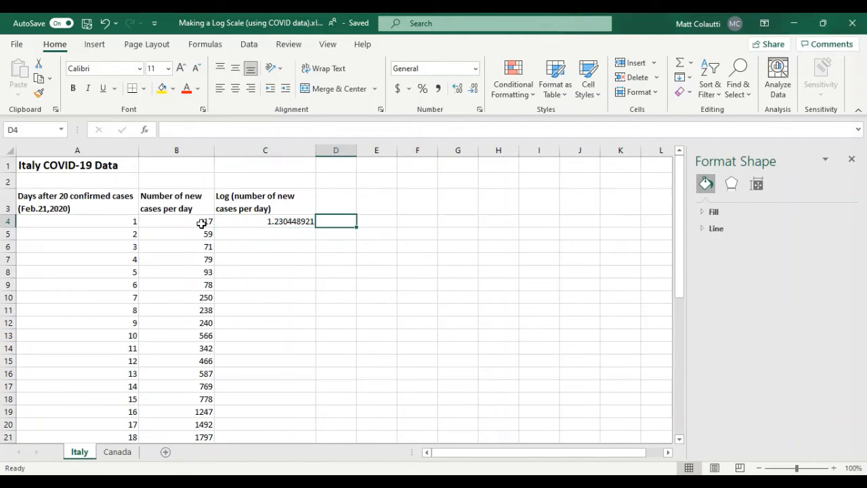
{"action": "left_click", "coordinate": [201, 223]}
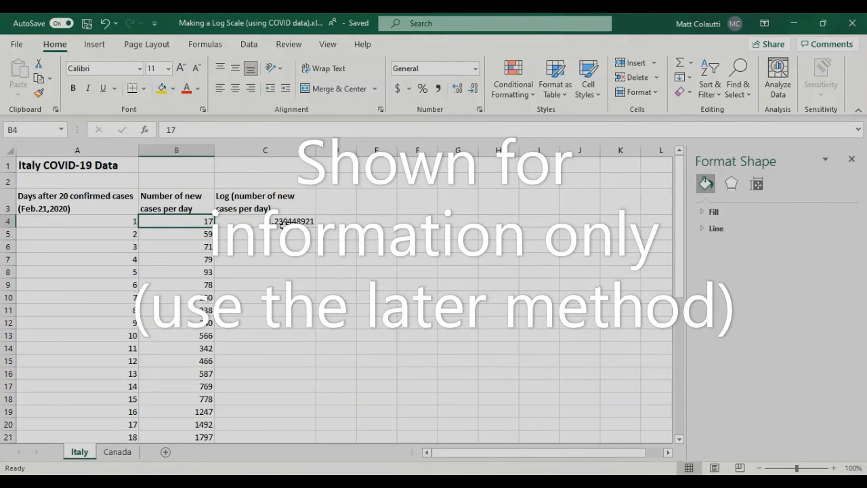
Copy the LOG formula from C4 and paste it down column C through row 43.
{"action": "key", "text": "Right"}
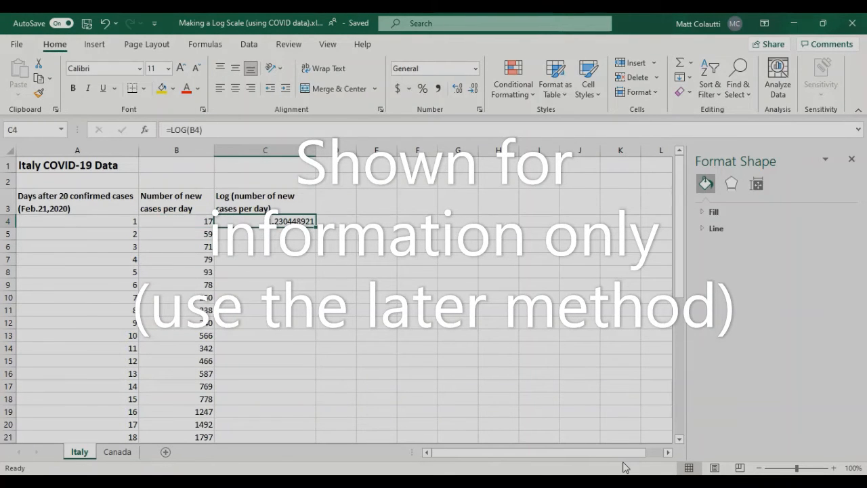
{"action": "key", "text": "ctrl+c"}
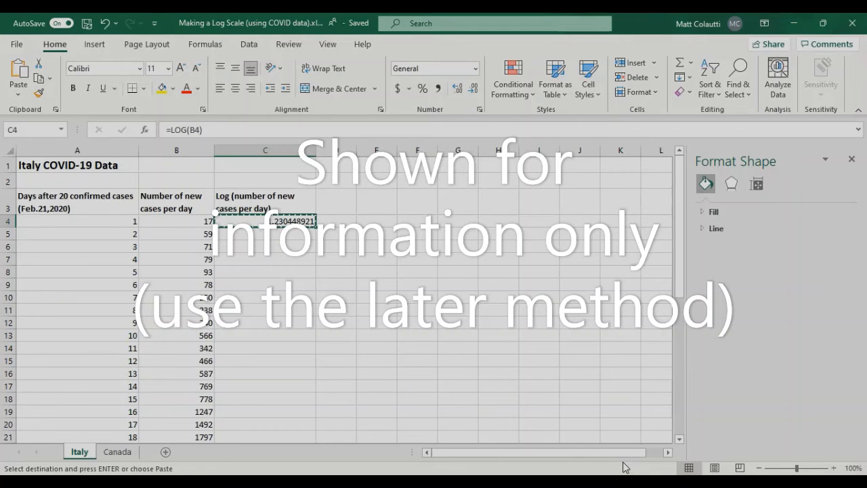
{"action": "key", "text": "shift+Down"}
{"action": "key", "text": "shift+Down"}
{"action": "key", "text": "shift+Down"}
{"action": "key", "text": "shift+Down"}
{"action": "key", "text": "shift+Down"}
{"action": "key", "text": "shift+Down"}
{"action": "key", "text": "shift+Down"}
{"action": "key", "text": "shift+Down"}
{"action": "key", "text": "shift+Down"}
{"action": "key", "text": "shift+Down"}
{"action": "key", "text": "shift+Down"}
{"action": "key", "text": "shift+Down"}
{"action": "key", "text": "shift+Down"}
{"action": "key", "text": "shift+Down"}
{"action": "key", "text": "shift+Down"}
{"action": "key", "text": "shift+Down"}
{"action": "key", "text": "shift+Down"}
{"action": "key", "text": "shift+Down"}
{"action": "key", "text": "shift+Down"}
{"action": "key", "text": "shift+Down"}
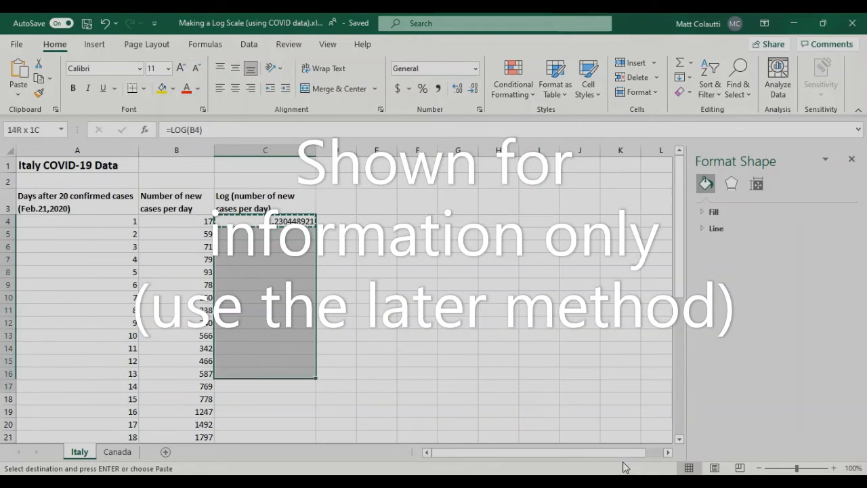
{"action": "key", "text": "shift+Down"}
{"action": "key", "text": "shift+Down"}
{"action": "key", "text": "shift+Down"}
{"action": "key", "text": "shift+Down"}
{"action": "key", "text": "shift+Down"}
{"action": "key", "text": "shift+Down"}
{"action": "key", "text": "shift+Down"}
{"action": "key", "text": "shift+Down"}
{"action": "key", "text": "shift+Down"}
{"action": "key", "text": "shift+Down"}
{"action": "key", "text": "shift+Down"}
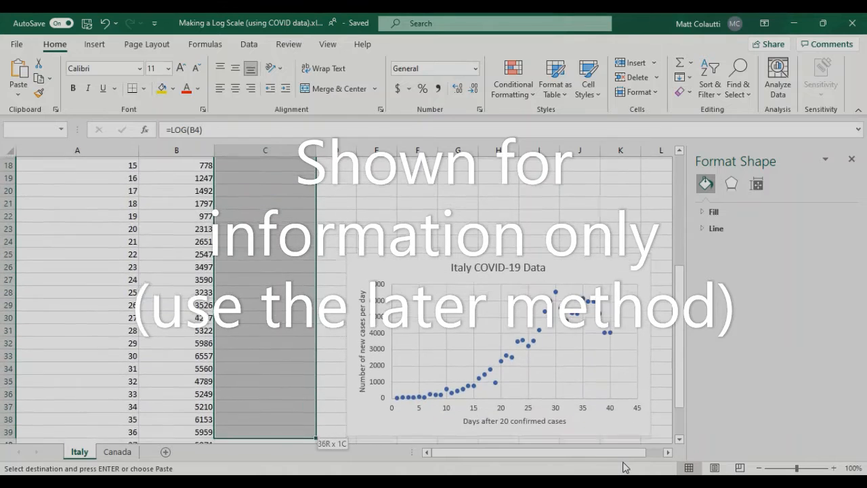
{"action": "key", "text": "shift+Up"}
{"action": "key", "text": "shift+Up"}
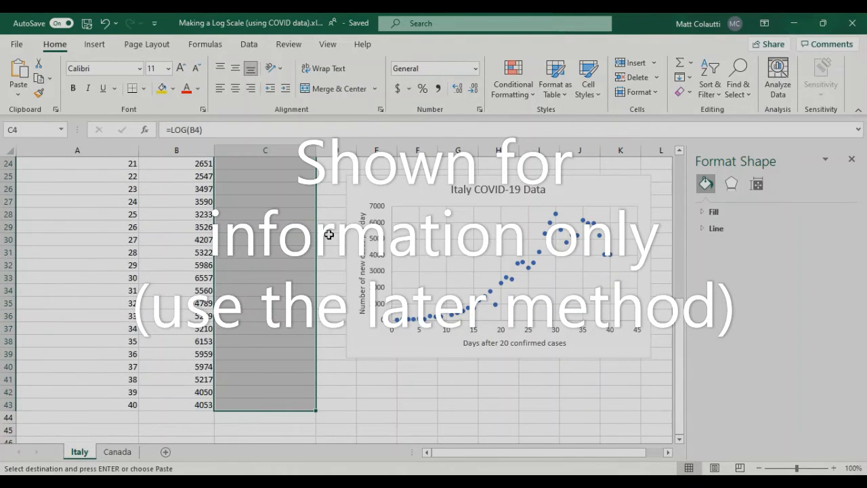
{"action": "key", "text": "ctrl+v"}
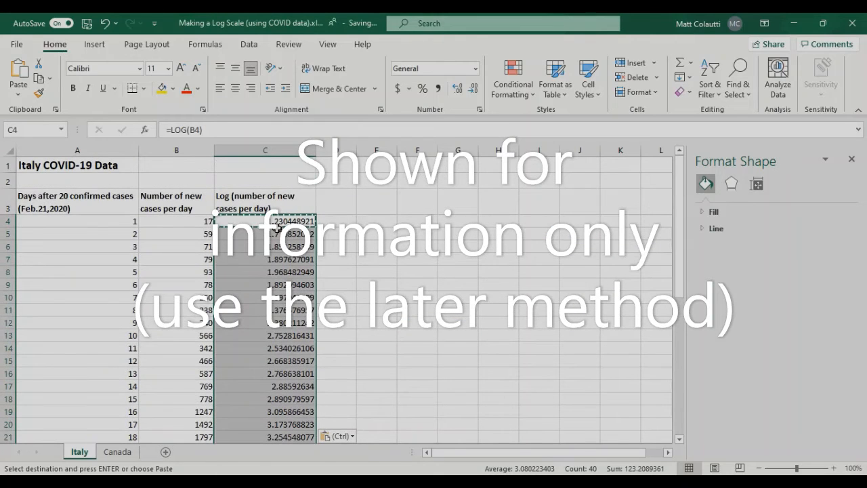
{"action": "key", "text": "Escape"}
Check the cell references of the copied LOG formulas in C5 and C7, leaving both formulas as they are.
{"action": "left_click", "coordinate": [275, 234]}
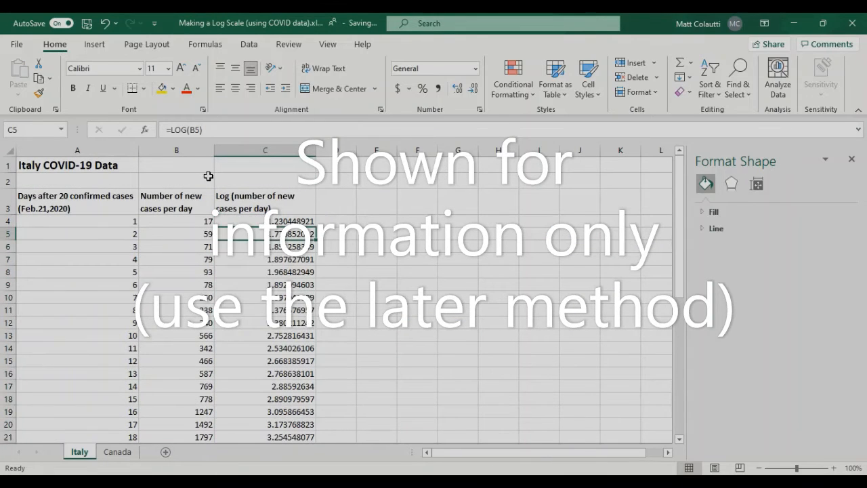
{"action": "left_click", "coordinate": [205, 131]}
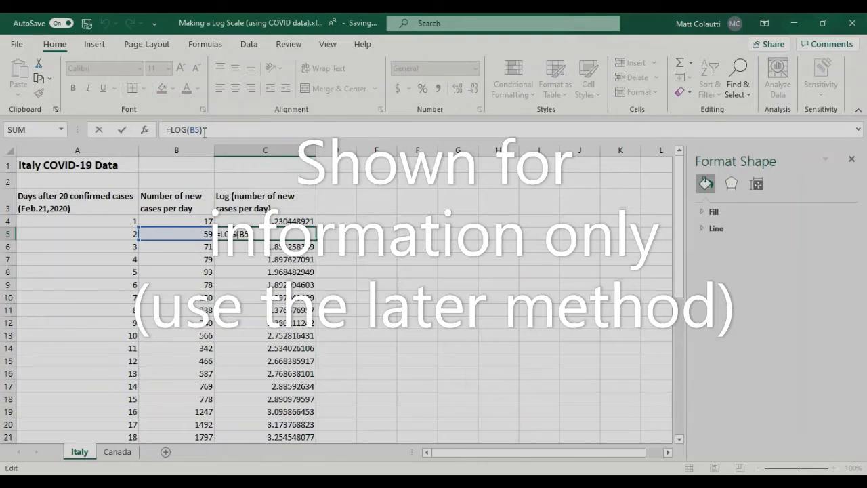
{"action": "key", "text": "Return"}
{"action": "left_click", "coordinate": [285, 258]}
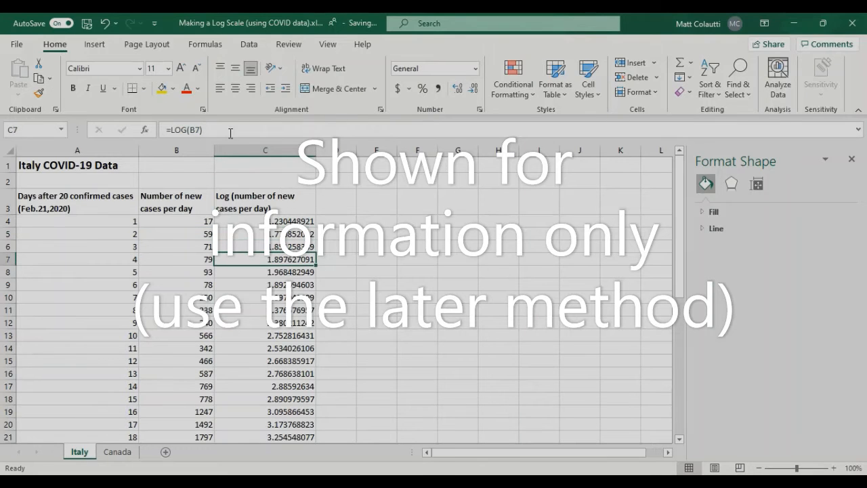
{"action": "left_click", "coordinate": [230, 129]}
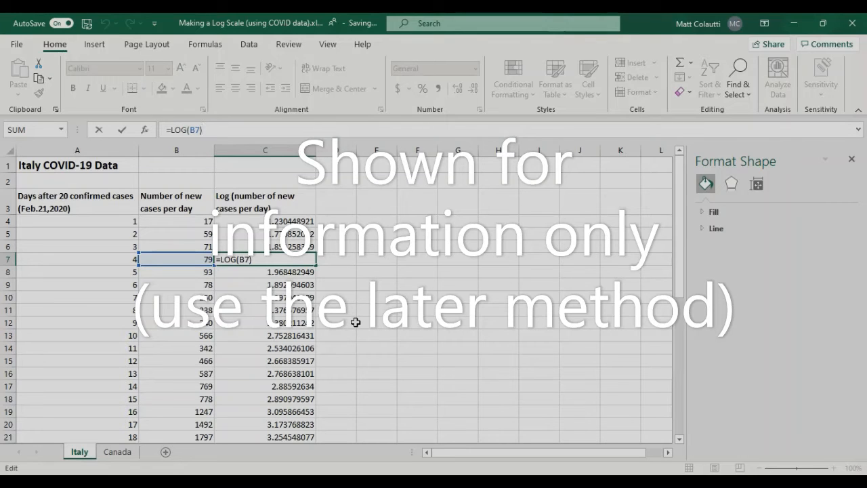
{"action": "key", "text": "ctrl+Return"}
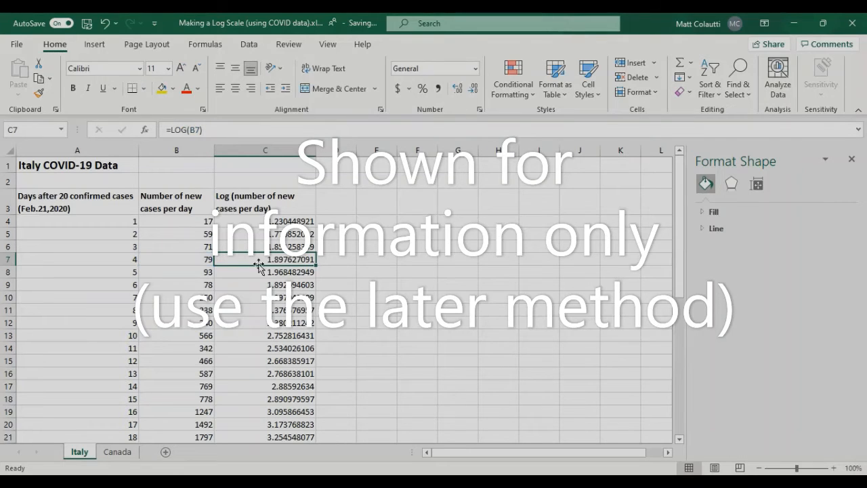
Examine the remaining log formulas in column C down to the last data row, 43.
{"action": "key", "text": "Down"}
{"action": "key", "text": "Down"}
{"action": "key", "text": "Down"}
{"action": "key", "text": "Down"}
{"action": "key", "text": "Down"}
{"action": "key", "text": "Down"}
{"action": "key", "text": "Down"}
{"action": "key", "text": "Down"}
{"action": "key", "text": "Down"}
{"action": "key", "text": "Down"}
{"action": "key", "text": "Down"}
{"action": "key", "text": "Down"}
{"action": "key", "text": "Down"}
{"action": "key", "text": "Down"}
{"action": "key", "text": "Down"}
{"action": "key", "text": "Down"}
{"action": "key", "text": "Down"}
{"action": "key", "text": "Down"}
{"action": "key", "text": "Down"}
{"action": "key", "text": "Down"}
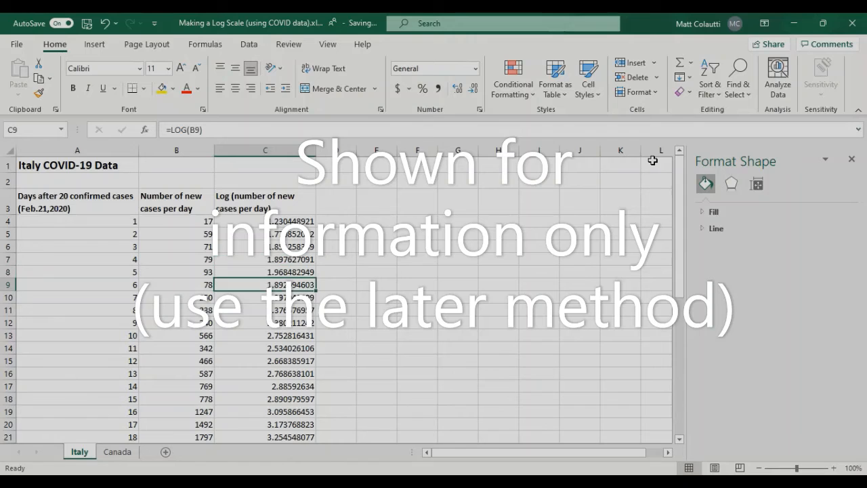
{"action": "key", "text": "Down"}
{"action": "key", "text": "Down"}
{"action": "key", "text": "Down"}
{"action": "key", "text": "Down"}
{"action": "key", "text": "Down"}
{"action": "key", "text": "Down"}
{"action": "key", "text": "Down"}
{"action": "key", "text": "Down"}
{"action": "key", "text": "Down"}
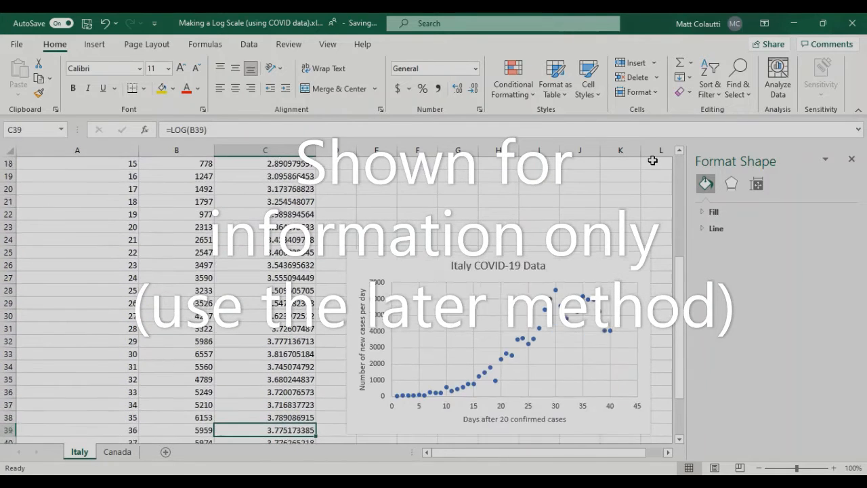
{"action": "key", "text": "Down"}
{"action": "key", "text": "Down"}
{"action": "key", "text": "Down"}
{"action": "key", "text": "Down"}
{"action": "key", "text": "Down"}
{"action": "key", "text": "Down"}
{"action": "key", "text": "Down"}
{"action": "key", "text": "Down"}
{"action": "key", "text": "Down"}
{"action": "key", "text": "Down"}
{"action": "key", "text": "Up"}
{"action": "key", "text": "Up"}
{"action": "key", "text": "Up"}
{"action": "key", "text": "Up"}
{"action": "key", "text": "Up"}
{"action": "key", "text": "Up"}
{"action": "key", "text": "Up"}
{"action": "key", "text": "Up"}
{"action": "key", "text": "Up"}
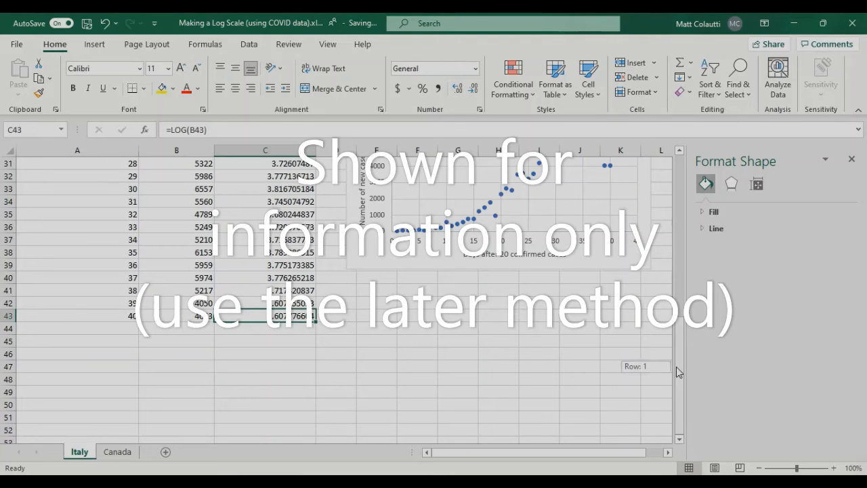
Insert a scatter chart of the log of new cases (C3:C43) against days (A3:A43) and place it beside the data's first rows.
{"action": "scroll", "coordinate": [677, 370], "scroll_direction": "up", "scroll_amount": 10}
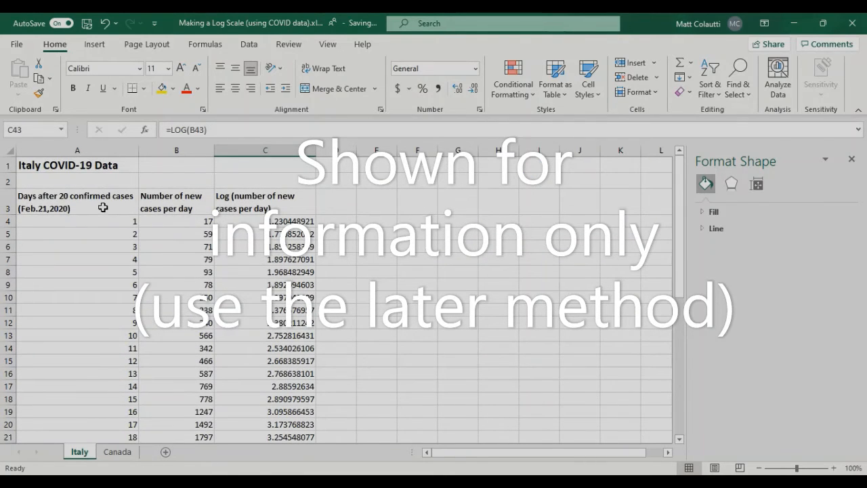
{"action": "left_click_drag", "start_coordinate": [88, 194], "coordinate": [58, 420]}
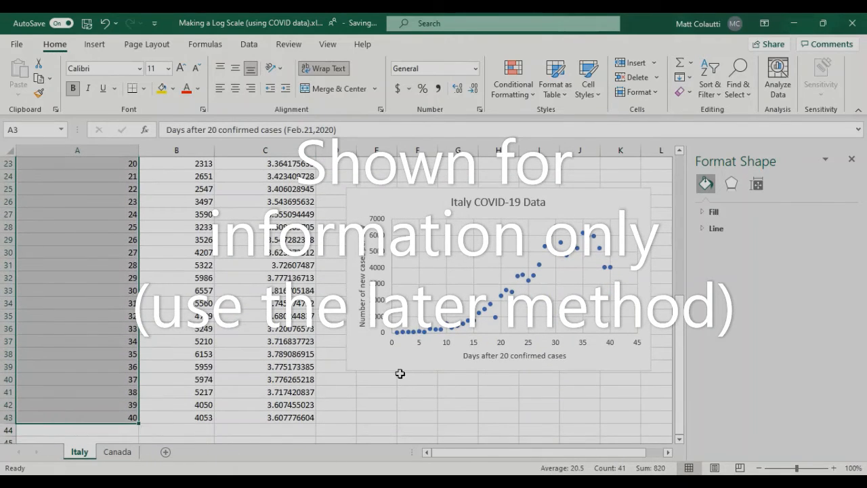
{"action": "left_click_drag", "start_coordinate": [679, 346], "coordinate": [678, 196]}
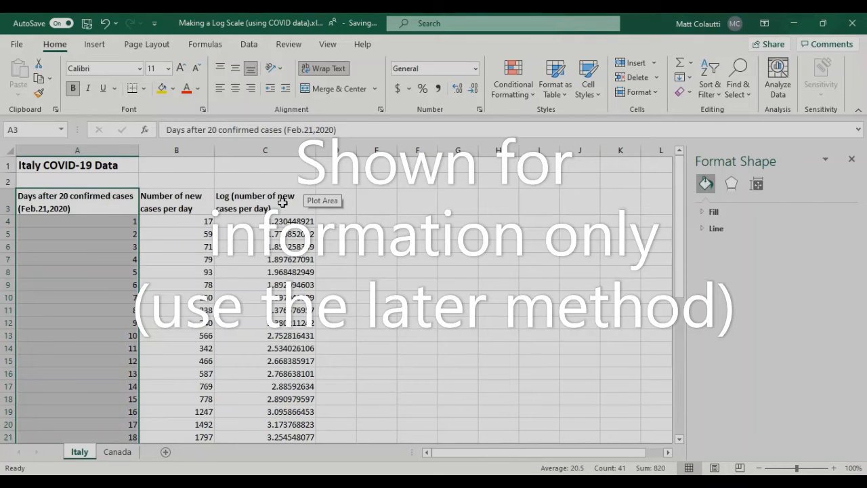
{"action": "left_click_drag", "start_coordinate": [283, 202], "coordinate": [280, 418]}
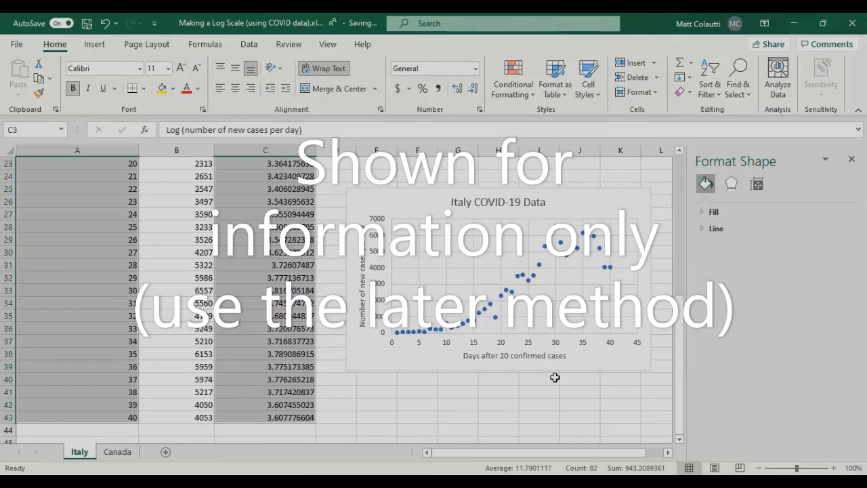
{"action": "left_click_drag", "start_coordinate": [680, 390], "coordinate": [683, 212]}
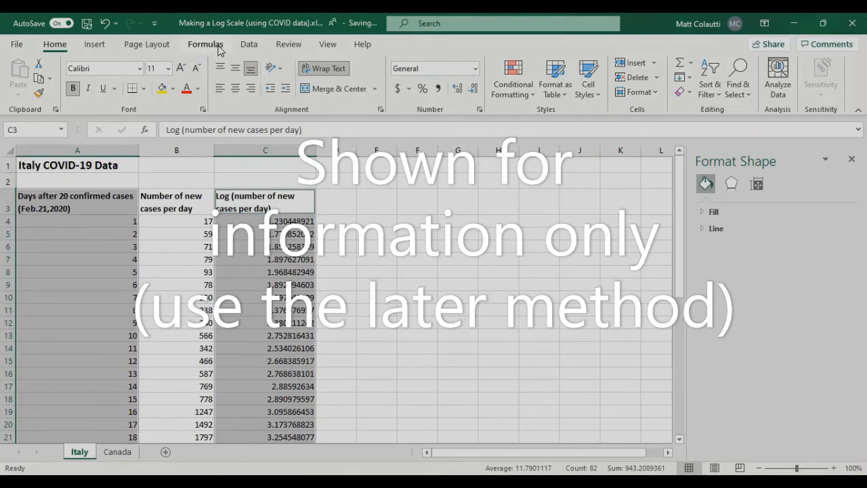
{"action": "left_click", "coordinate": [94, 44]}
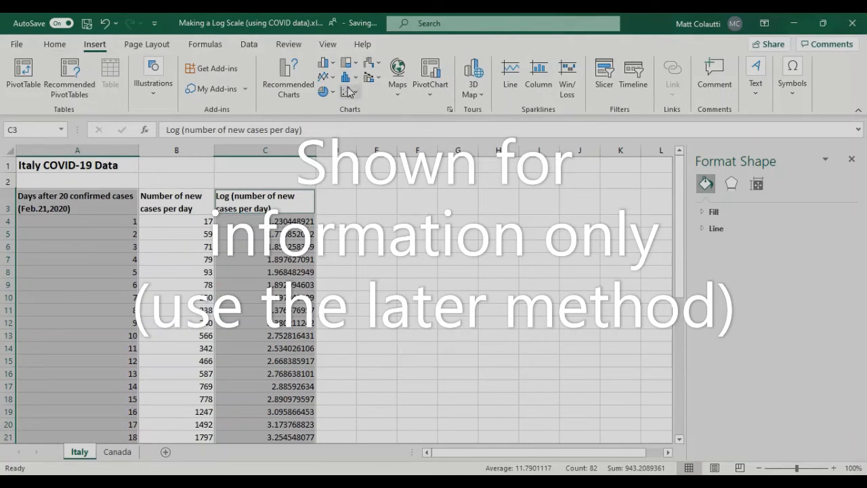
{"action": "left_click", "coordinate": [347, 90]}
{"action": "left_click", "coordinate": [356, 132]}
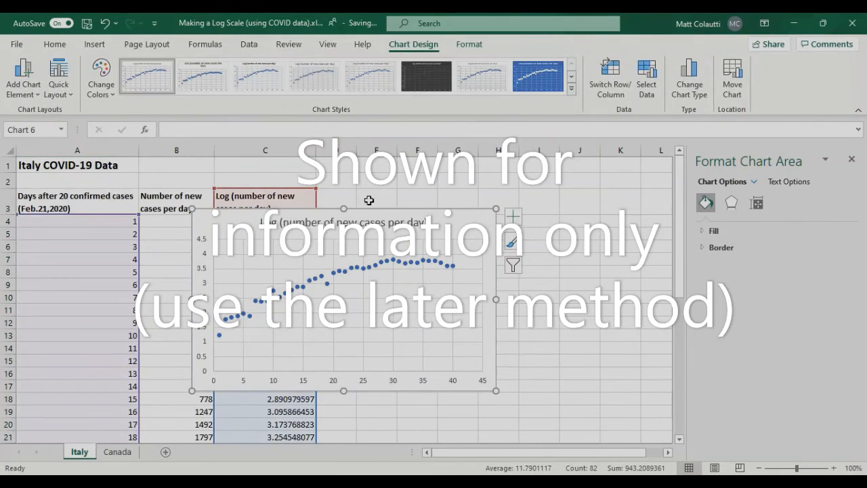
{"action": "mouse_move", "coordinate": [386, 214]}
{"action": "left_mouse_down"}
{"action": "mouse_move", "coordinate": [550, 180]}
{"action": "mouse_move", "coordinate": [514, 178]}
{"action": "left_mouse_up"}
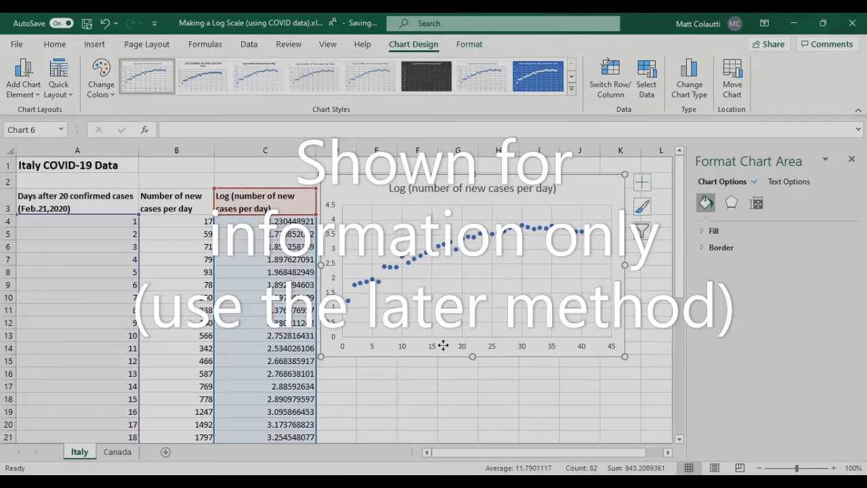
Add a horizontal axis title to the log chart reading "Days after 20 confirmed cases".
{"action": "left_click", "coordinate": [27, 80]}
{"action": "mouse_move", "coordinate": [42, 130]}
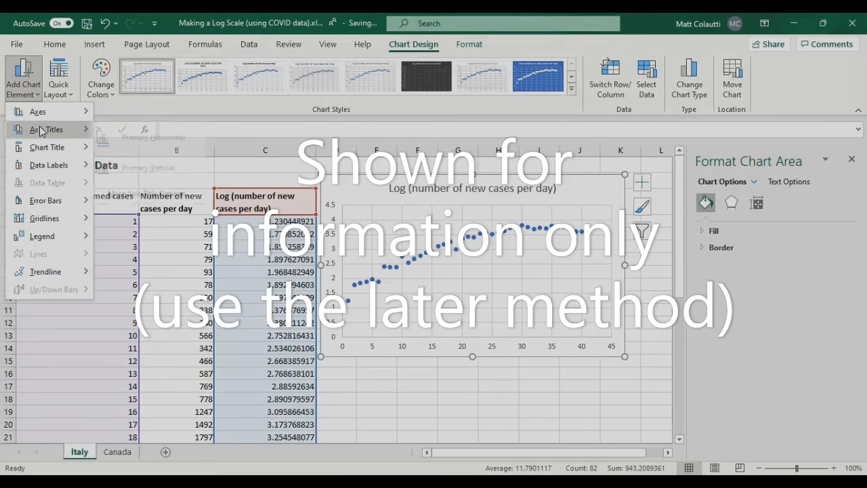
{"action": "left_click", "coordinate": [153, 137]}
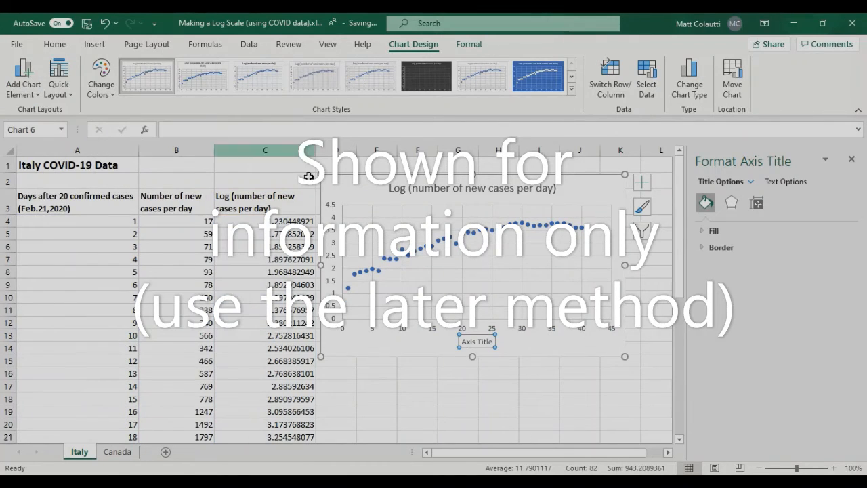
{"action": "double_click", "coordinate": [483, 343]}
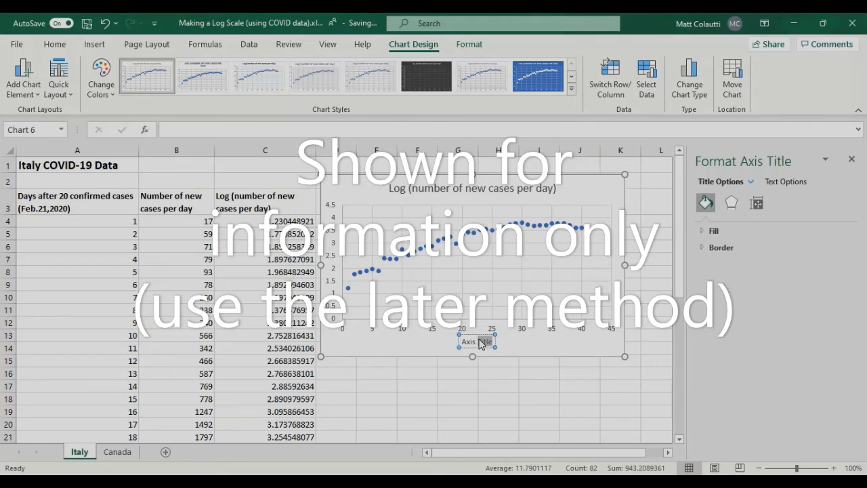
{"action": "type", "text": "Days after 2"}
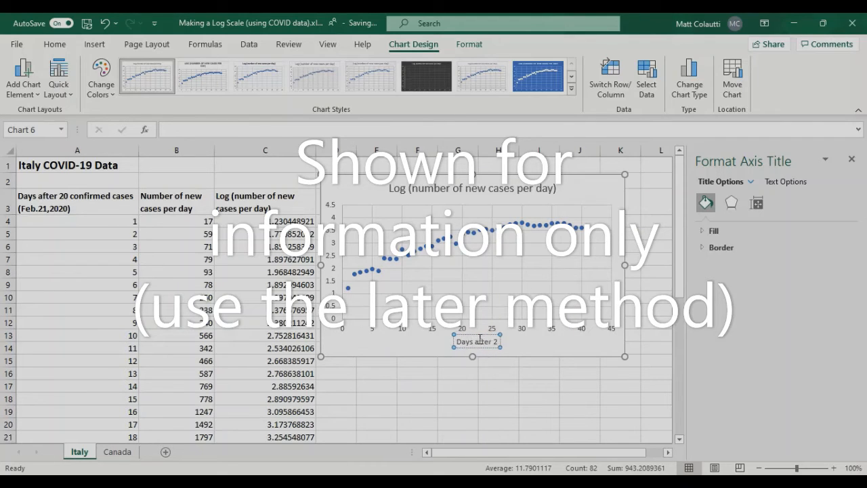
{"action": "type", "text": "0 confirmed cas"}
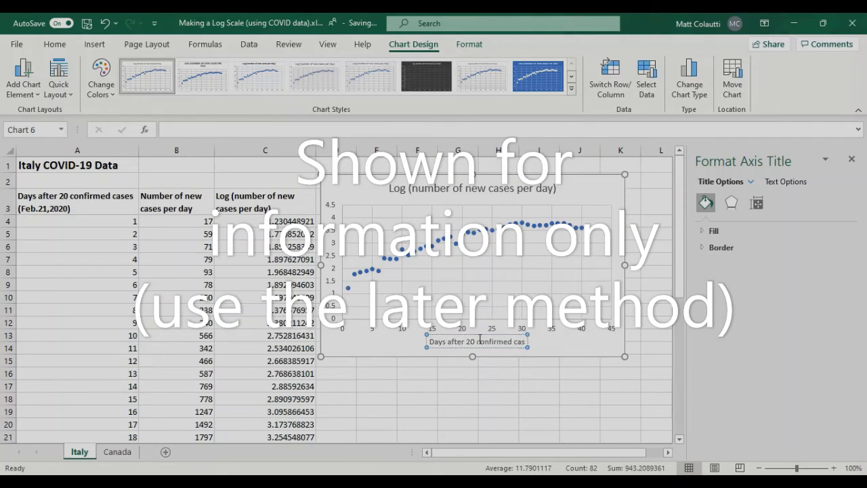
{"action": "type", "text": "es"}
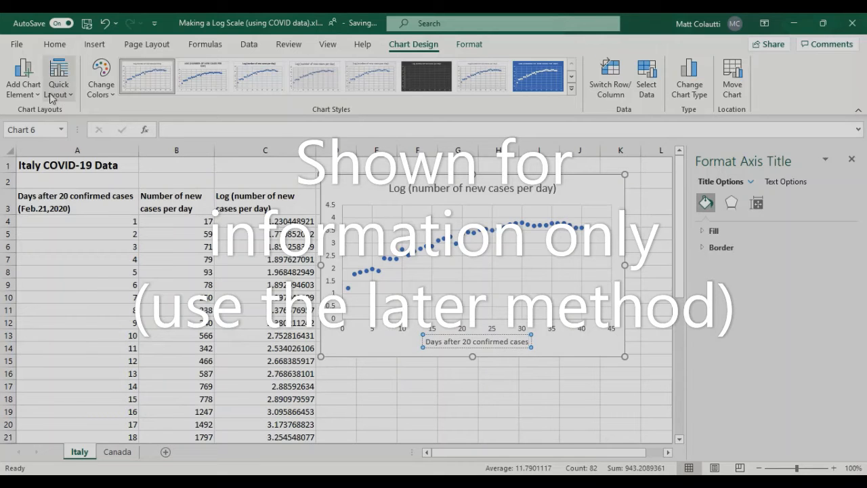
Add a vertical axis title to the log chart reading "Log (number of new cases per day)".
{"action": "left_click", "coordinate": [27, 85]}
{"action": "mouse_move", "coordinate": [59, 139]}
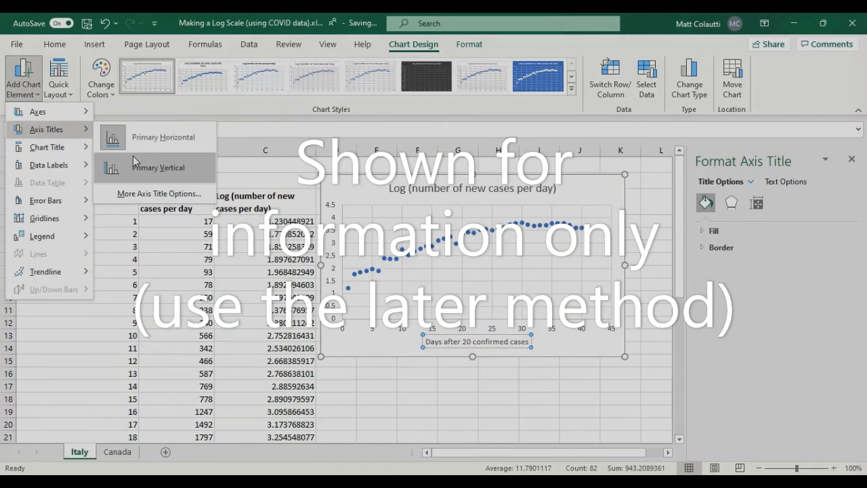
{"action": "left_click", "coordinate": [146, 167]}
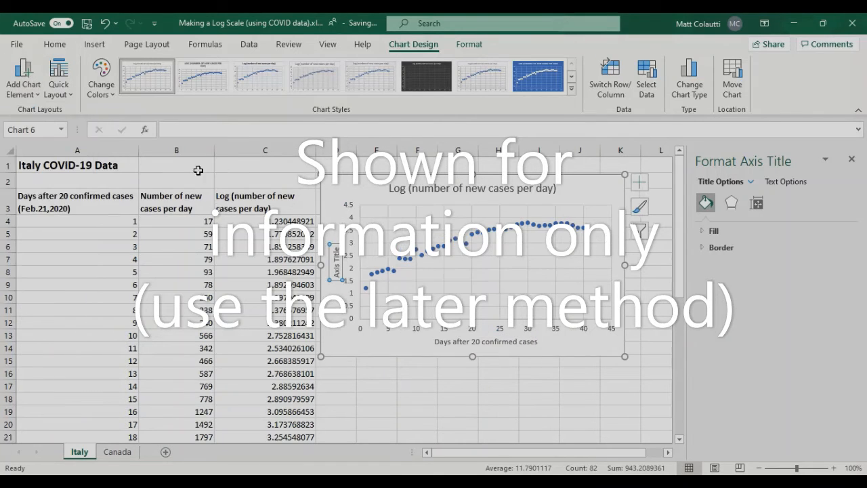
{"action": "double_click", "coordinate": [341, 272]}
{"action": "key", "text": "ctrl+a"}
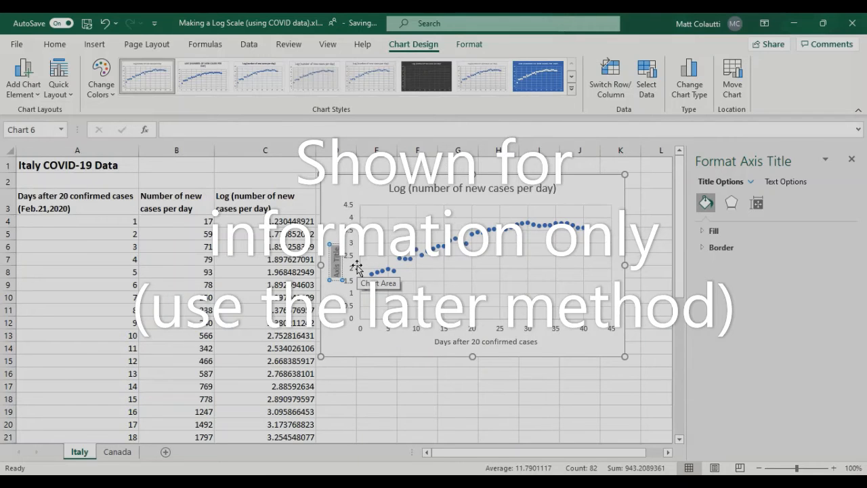
{"action": "type", "text": "Log (number of n"}
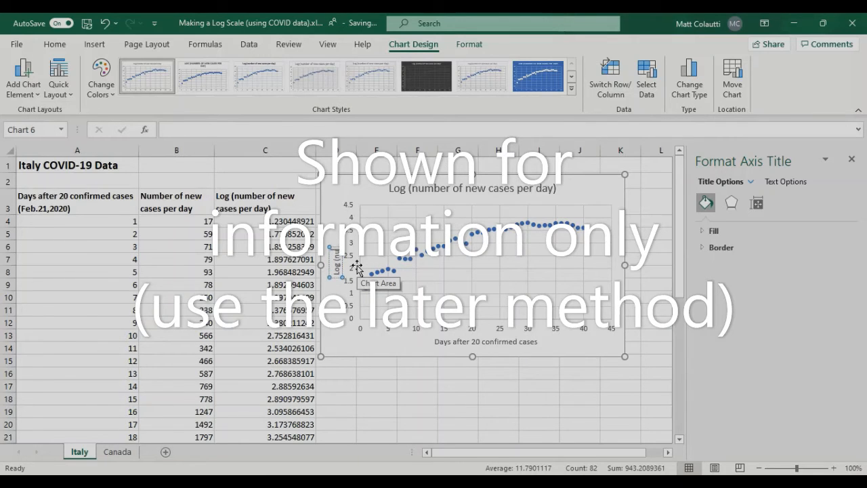
{"action": "type", "text": "ew cases per day)"}
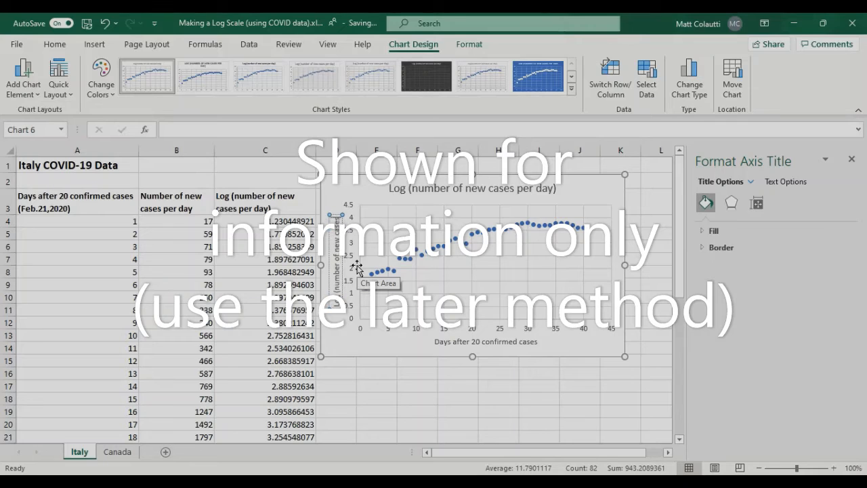
Change the log chart's title to "Italy COVID-19 Data (Log Scale)".
{"action": "left_click", "coordinate": [478, 191]}
{"action": "left_click", "coordinate": [480, 191]}
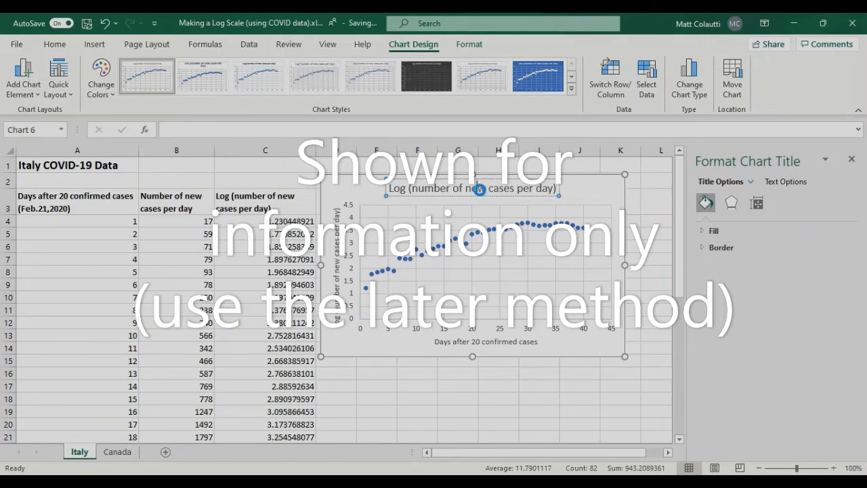
{"action": "key", "text": "ctrl+a"}
{"action": "type", "text": "Italy COV"}
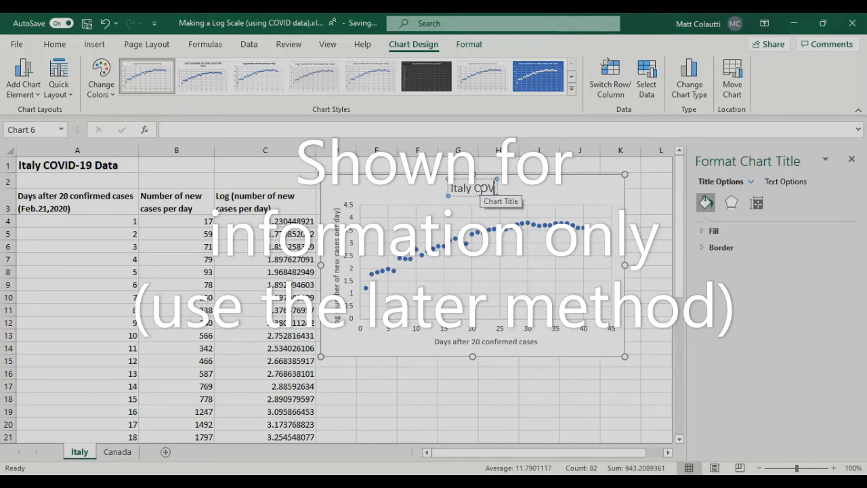
{"action": "type", "text": "ID-19 Data"}
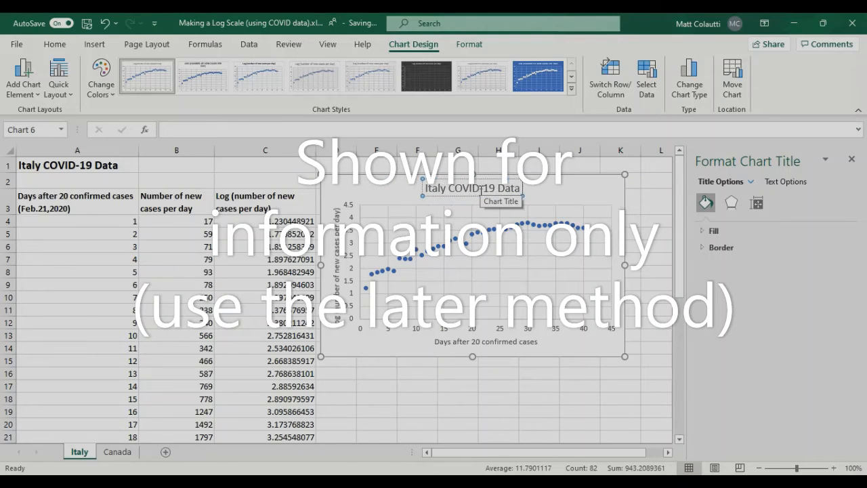
{"action": "type", "text": " (Log Scale)"}
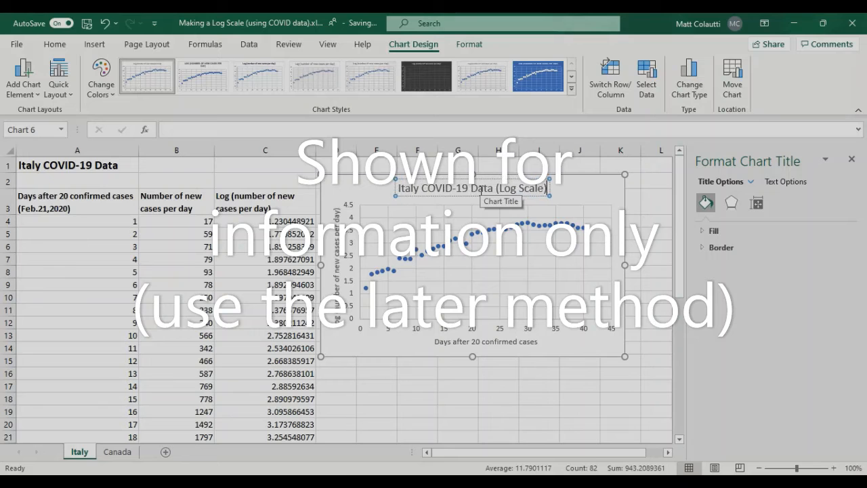
{"action": "left_click", "coordinate": [491, 398]}
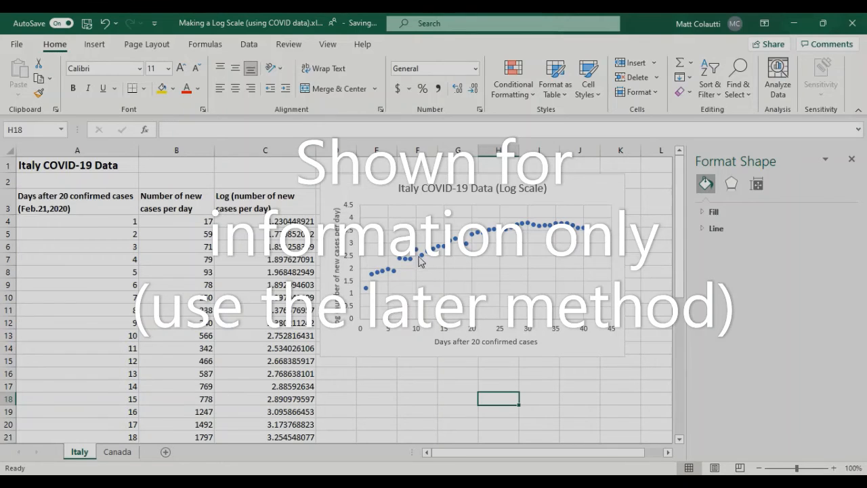
Compare the trend of Italy's log-scale chart with the original chart of daily new cases further down the sheet.
{"action": "mouse_move", "coordinate": [452, 246]}
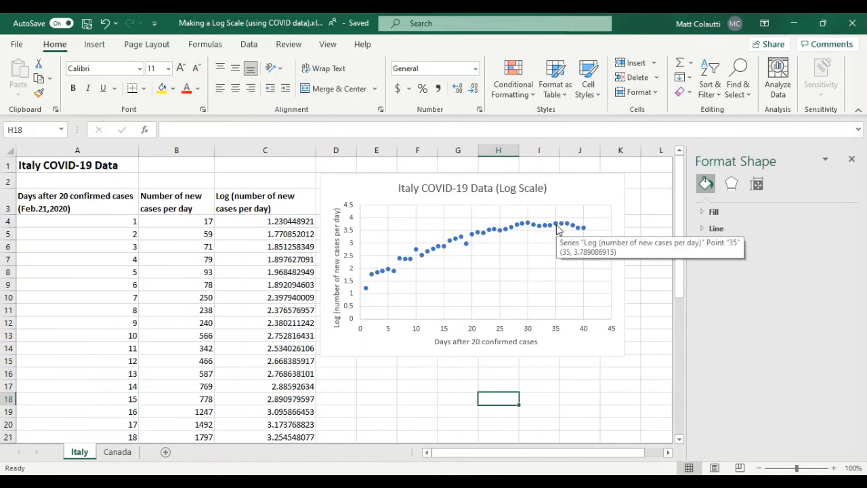
{"action": "scroll", "coordinate": [657, 287], "scroll_direction": "down", "scroll_amount": 6}
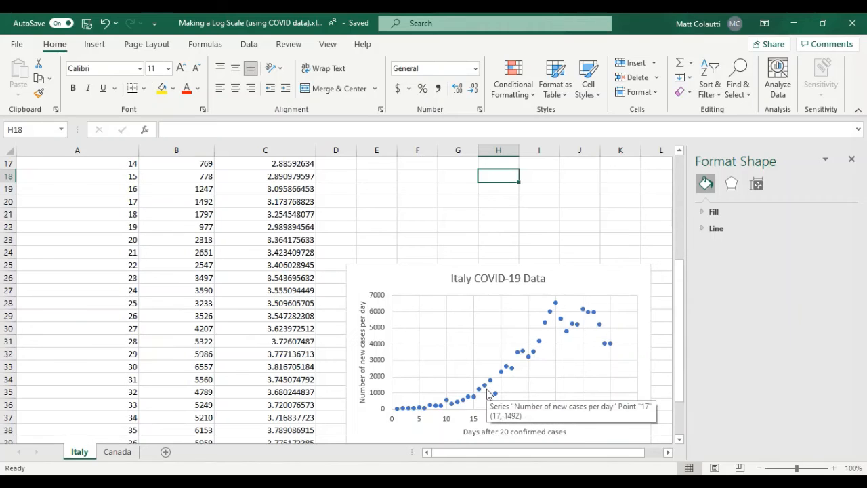
{"action": "left_click_drag", "start_coordinate": [679, 279], "coordinate": [679, 175]}
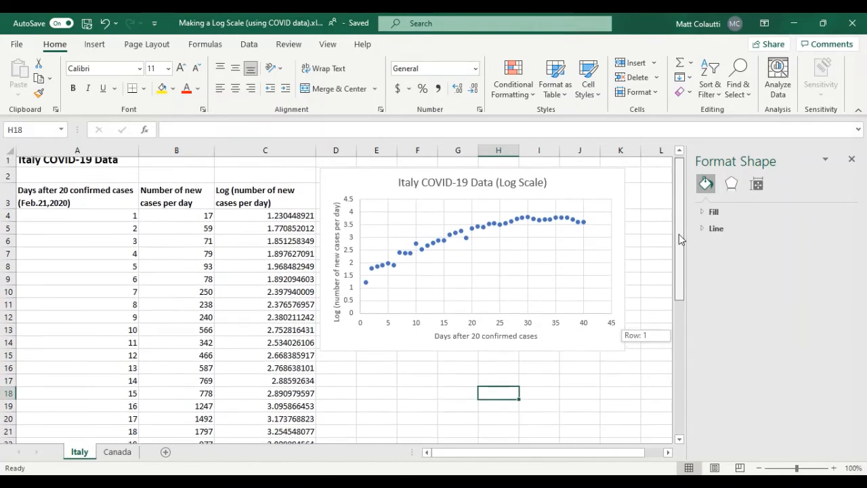
Go to the Canada sheet and look through the formatting options of its chart's data series.
{"action": "left_click", "coordinate": [117, 451]}
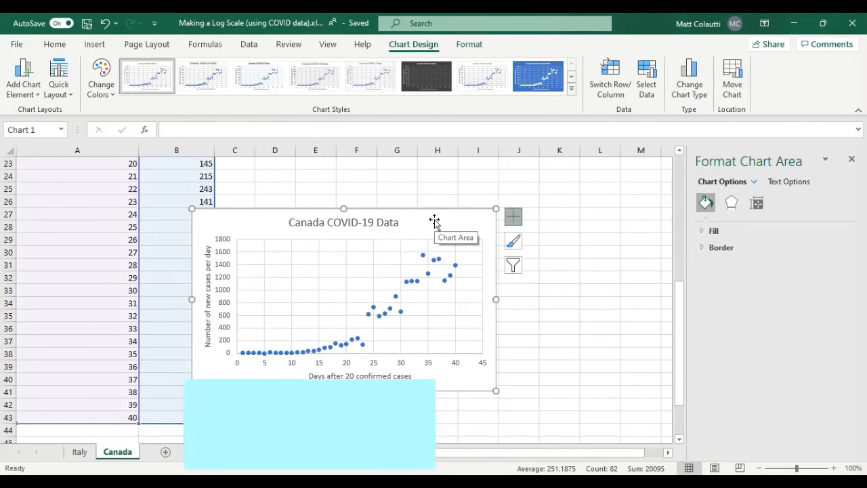
{"action": "left_click", "coordinate": [210, 310]}
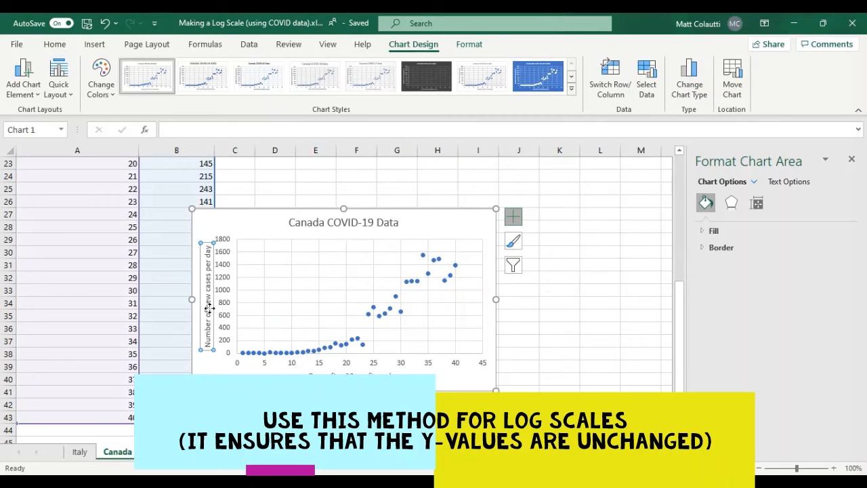
{"action": "left_click", "coordinate": [391, 310]}
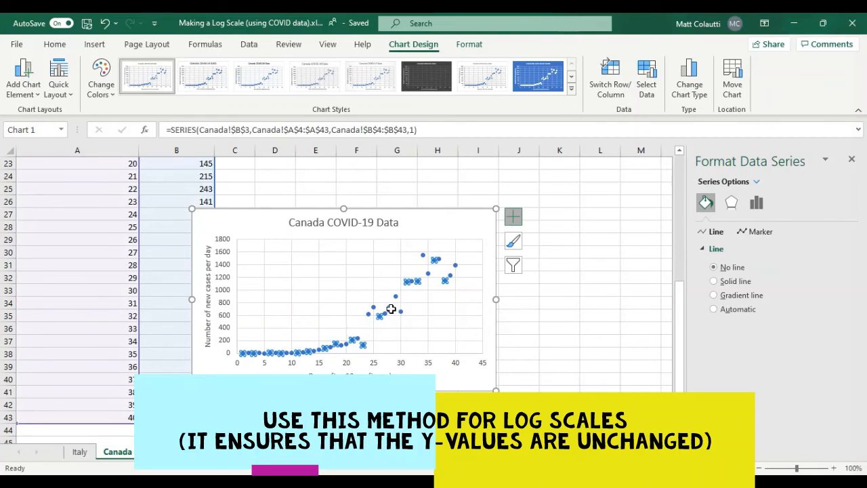
{"action": "left_click", "coordinate": [731, 204]}
{"action": "left_click", "coordinate": [705, 202]}
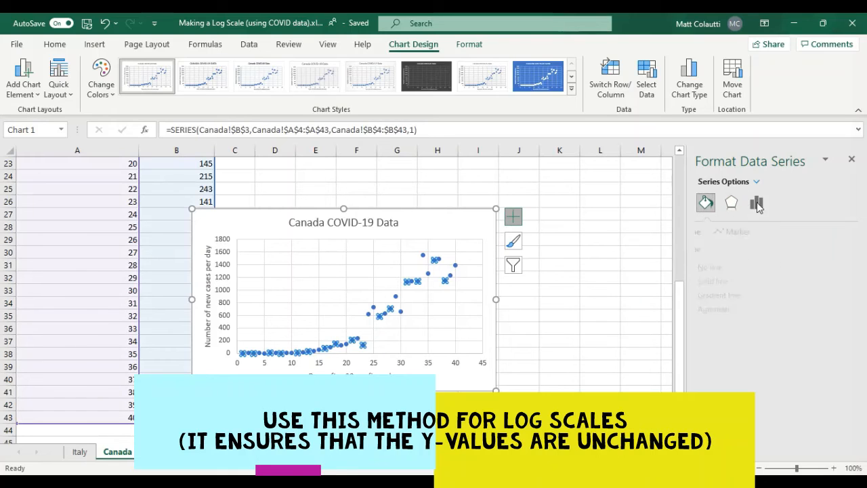
{"action": "left_click", "coordinate": [757, 203]}
{"action": "left_click", "coordinate": [705, 202]}
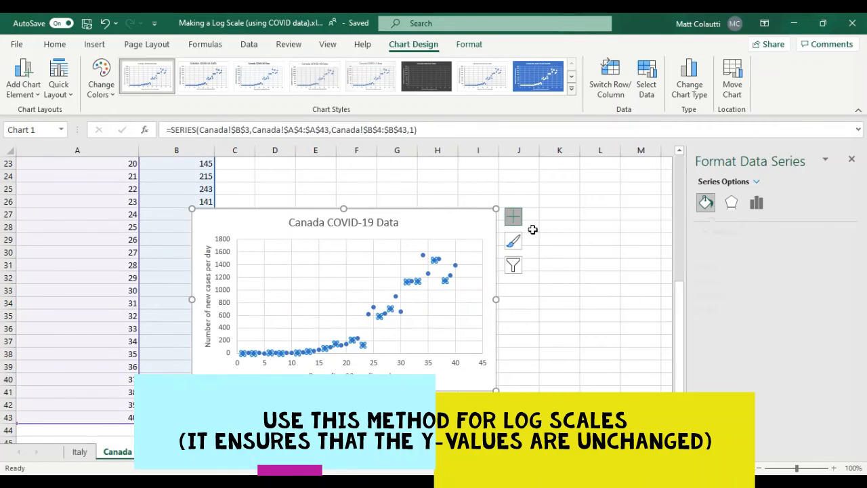
Change the vertical axis of Canada's COVID-19 chart to a logarithmic scale with base 10.
{"action": "right_click", "coordinate": [222, 295]}
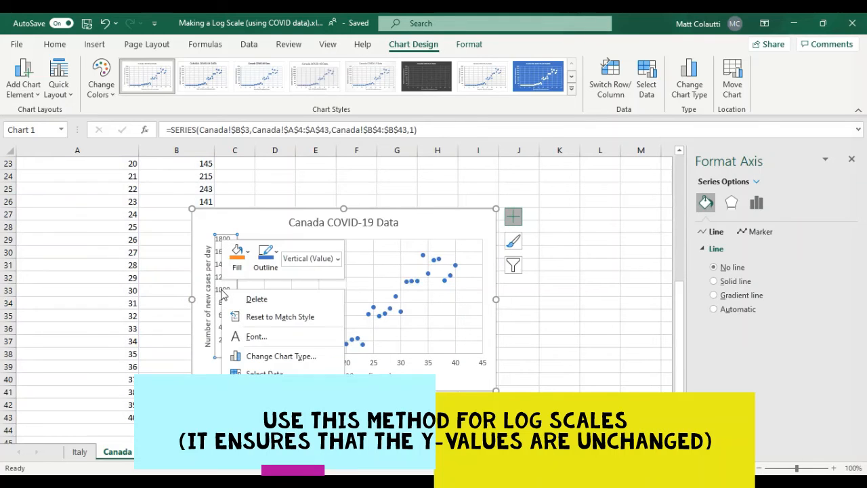
{"action": "left_click", "coordinate": [264, 450]}
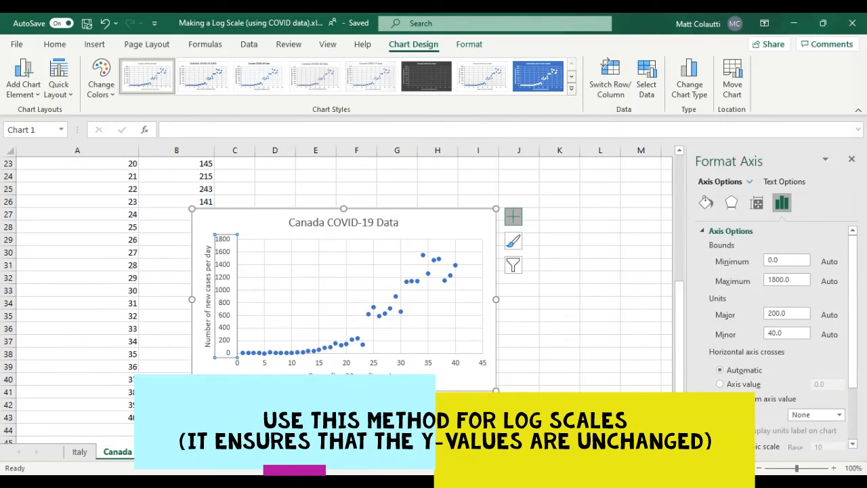
{"action": "left_click_drag", "start_coordinate": [853, 248], "coordinate": [845, 298]}
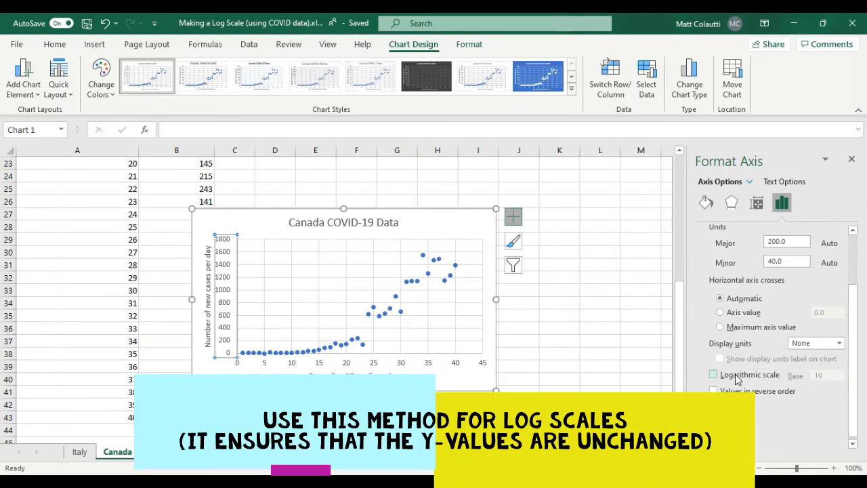
{"action": "left_click", "coordinate": [737, 380]}
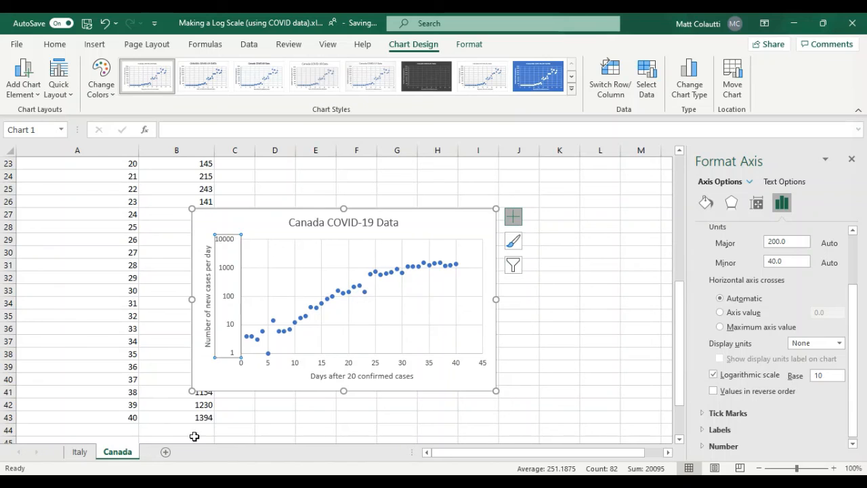
Try to copy Italy's log-scale chart onto the Canada sheet.
{"action": "left_click", "coordinate": [79, 452]}
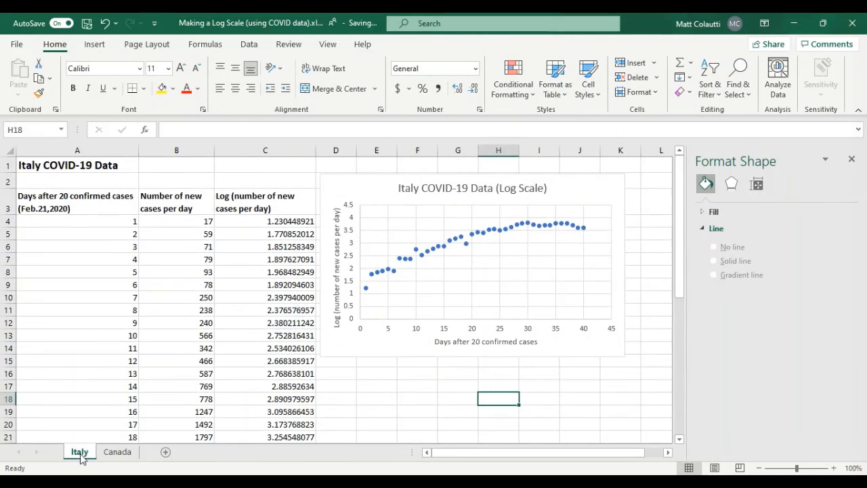
{"action": "left_click", "coordinate": [346, 337]}
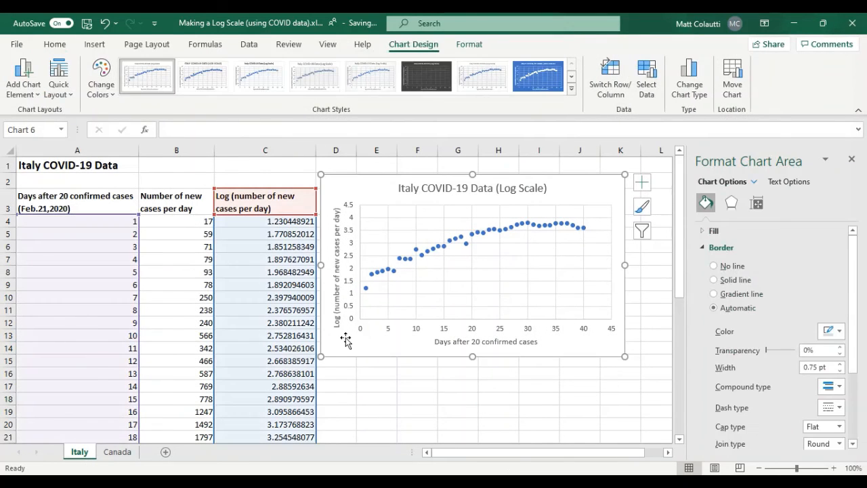
{"action": "left_click", "coordinate": [120, 454]}
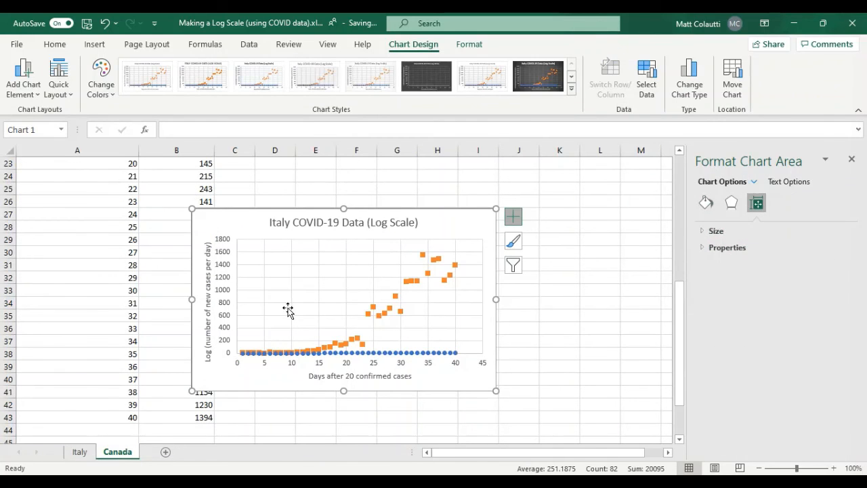
{"action": "left_click", "coordinate": [273, 215]}
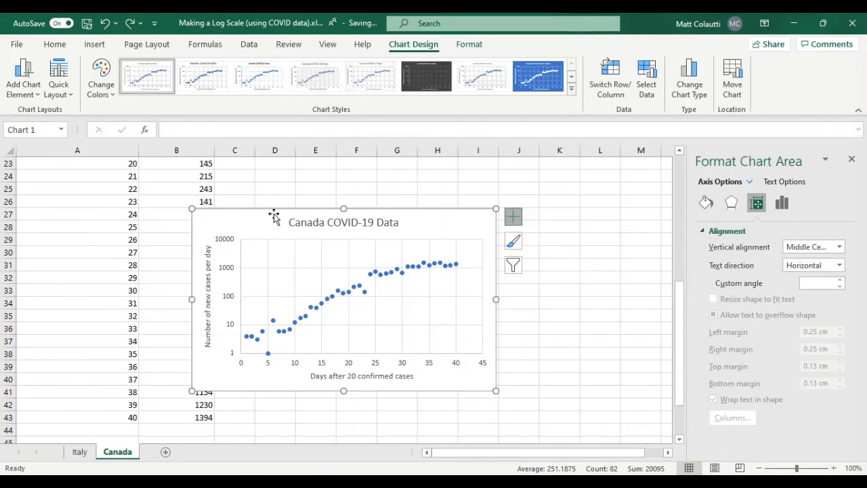
Move Canada's chart clear of its data columns and compare it with the log-scale chart on the Italy sheet.
{"action": "left_click_drag", "start_coordinate": [273, 214], "coordinate": [372, 191]}
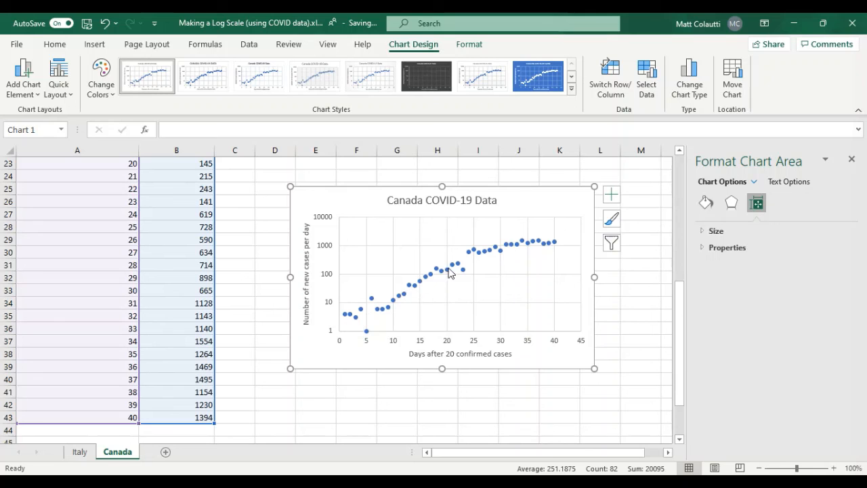
{"action": "left_click", "coordinate": [81, 454]}
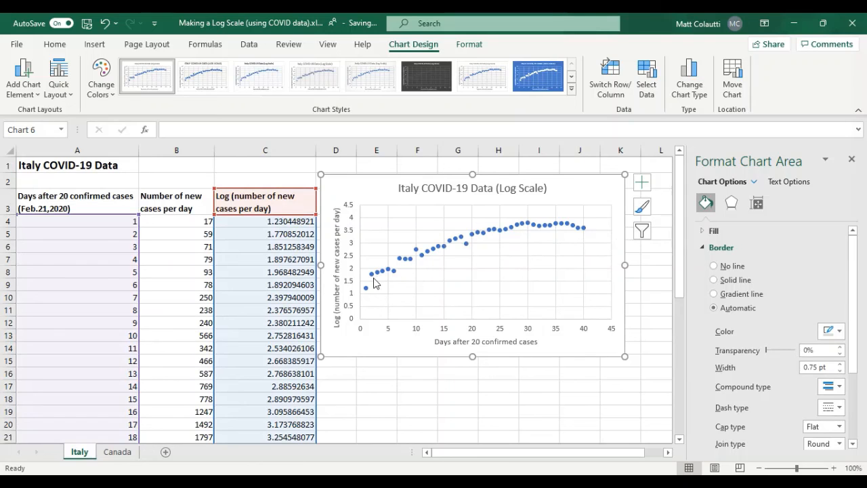
{"action": "left_click", "coordinate": [117, 452]}
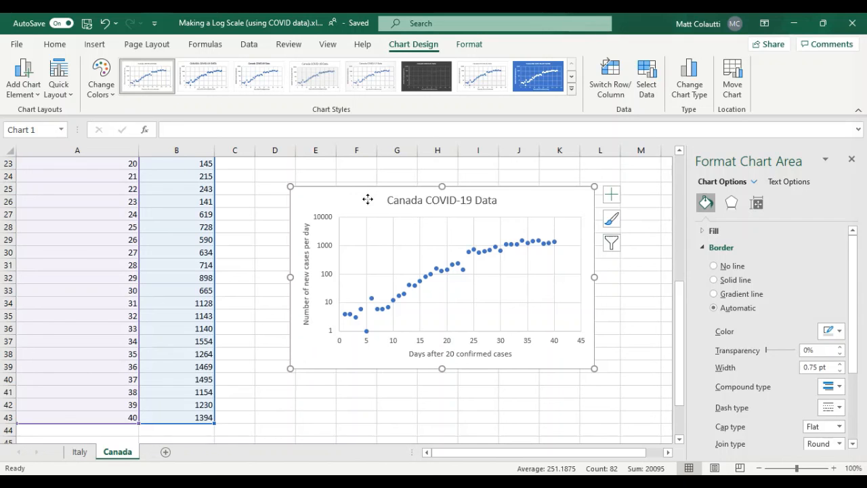
{"action": "left_click_drag", "start_coordinate": [366, 197], "coordinate": [304, 195]}
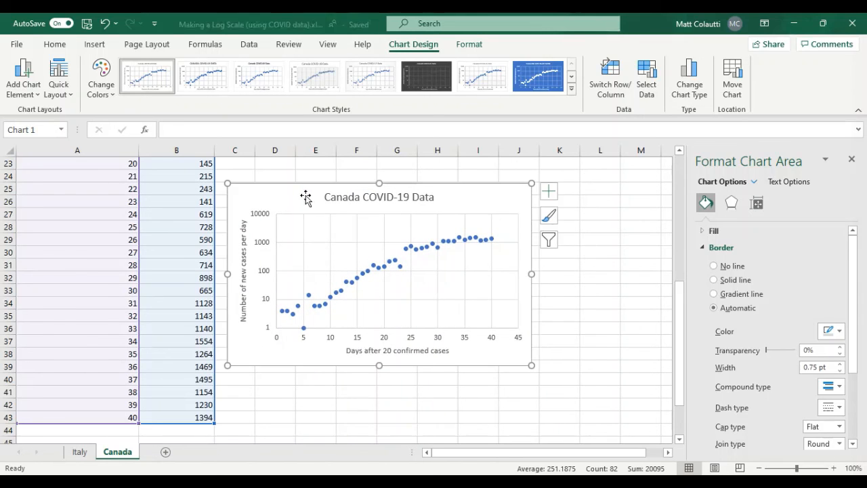
{"action": "left_click", "coordinate": [88, 456]}
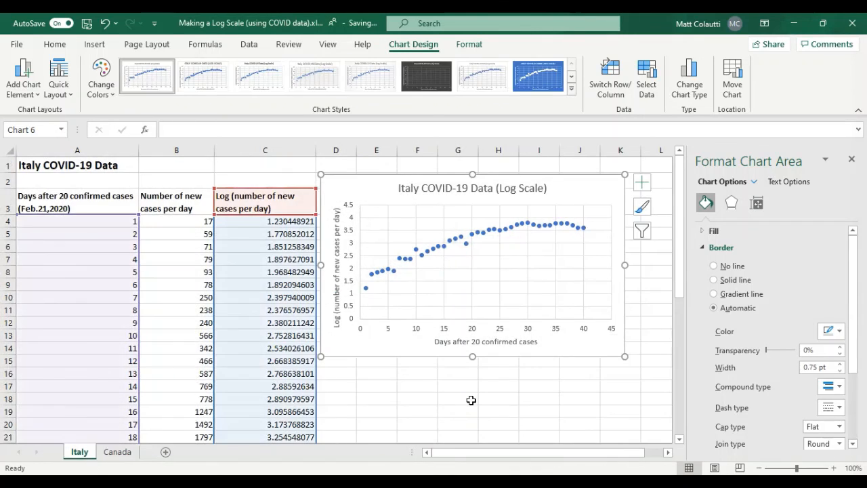
{"action": "mouse_move", "coordinate": [684, 231]}
{"action": "left_mouse_down"}
{"action": "mouse_move", "coordinate": [665, 345]}
{"action": "mouse_move", "coordinate": [694, 243]}
{"action": "left_mouse_up"}
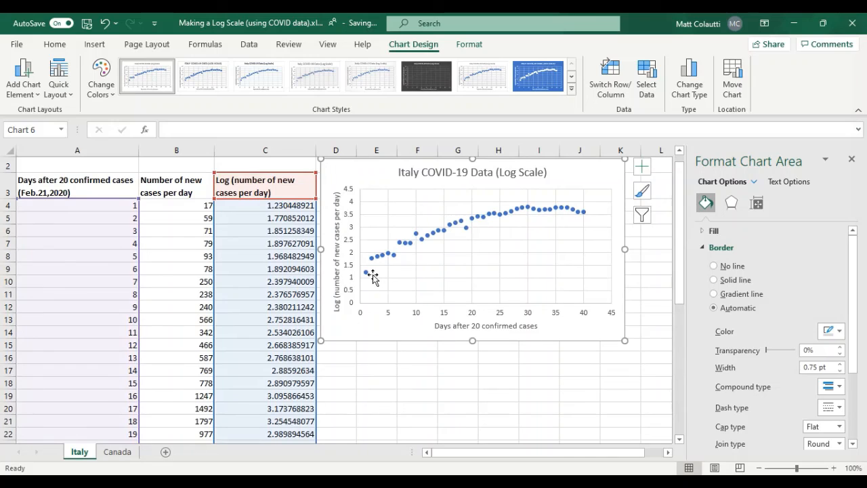